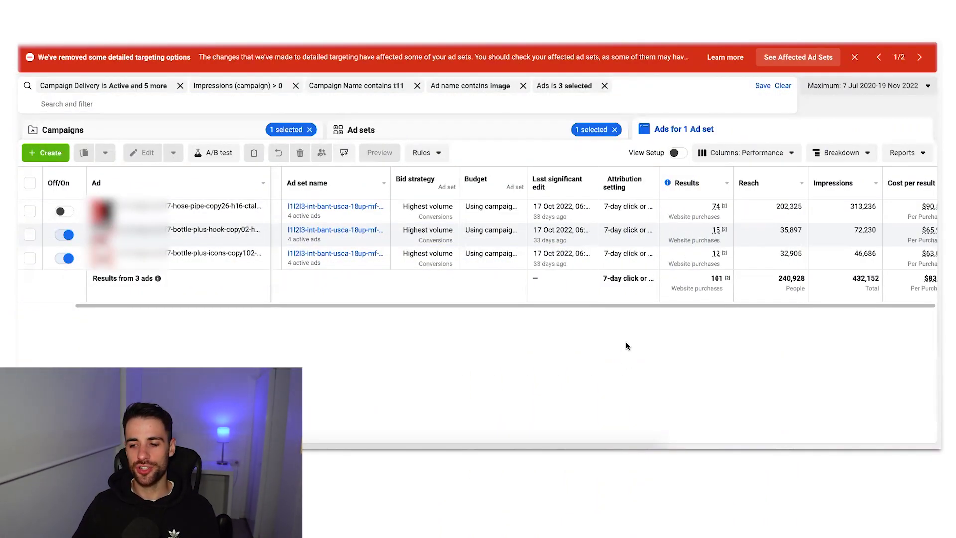
# Open Customise Columns from the bottom of the Columns: Performance dropdown
pyautogui.click(772, 159)
pyautogui.scroll(-3, 732, 259)
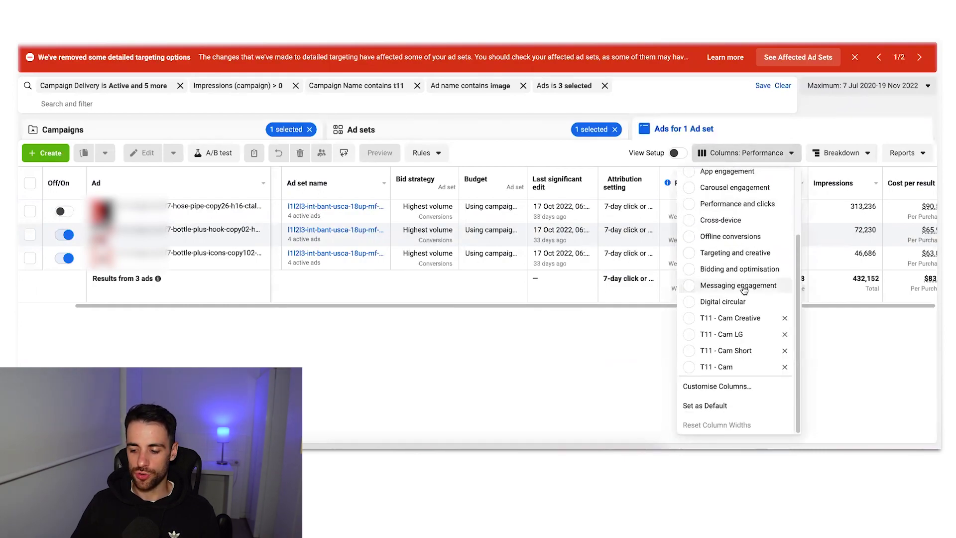
pyautogui.click(732, 386)
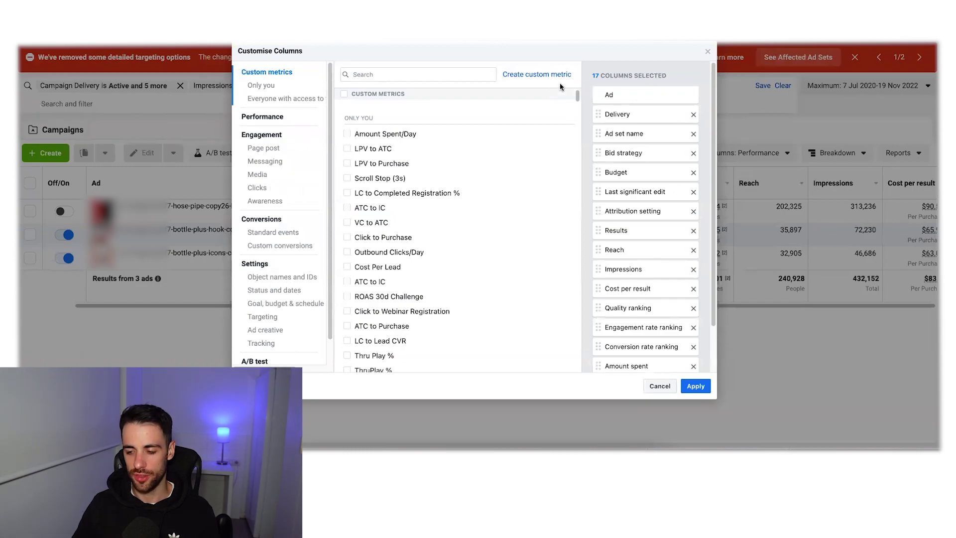
# Start a new custom metric named 'Scroll Stop % 3s' with Percentage format
pyautogui.click(531, 76)
pyautogui.click(407, 118)
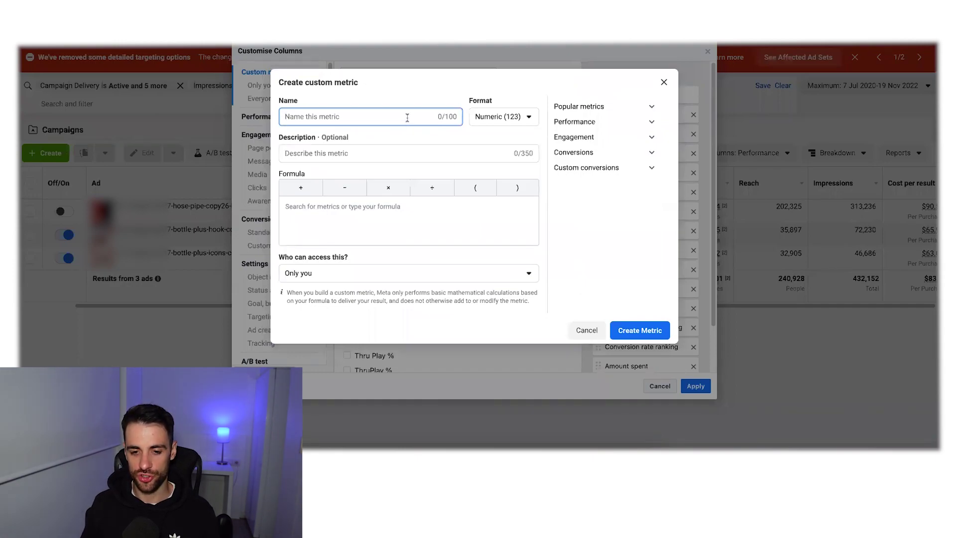
pyautogui.write('Scroll Stop')
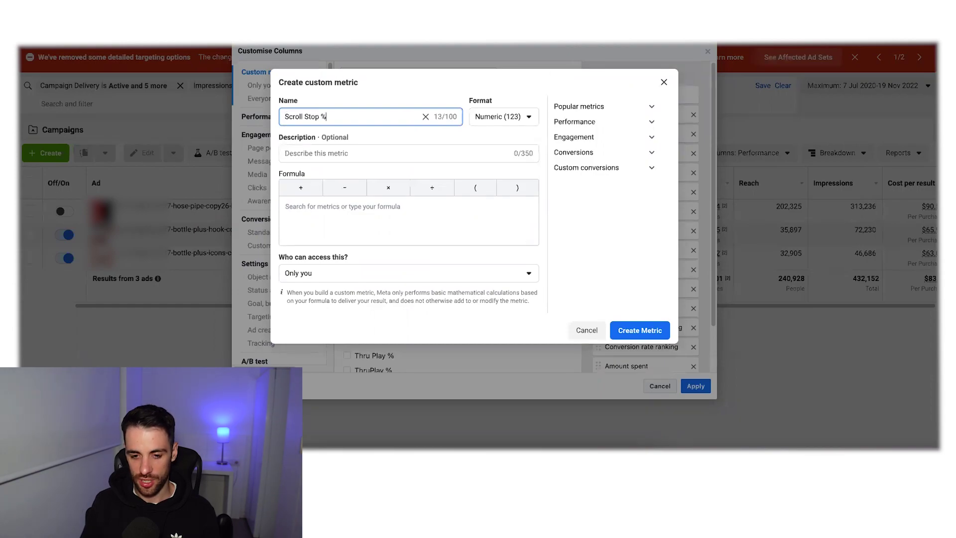
pyautogui.write(' % 3s')
pyautogui.click(504, 116)
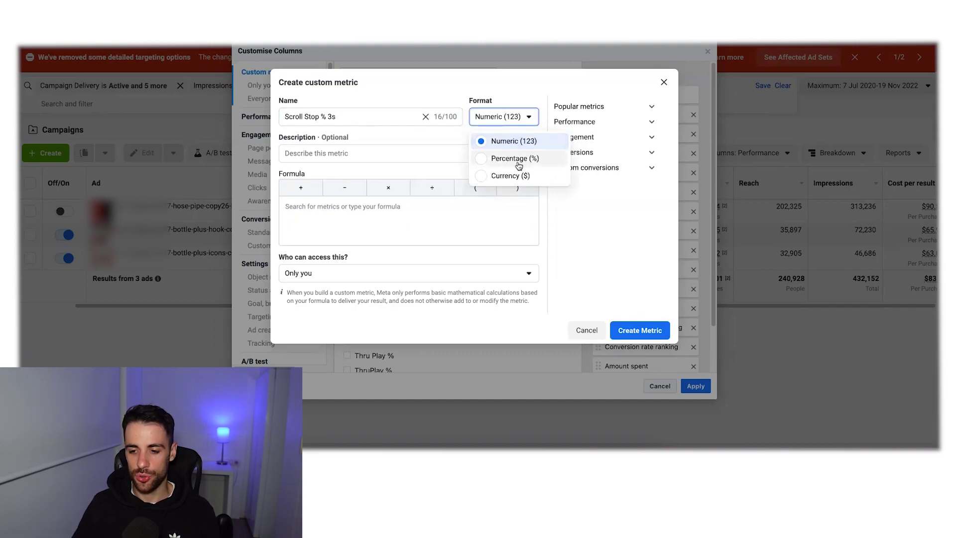
pyautogui.click(518, 164)
# Set its formula to 3-second video plays ÷ Impressions and keep access to Only you
pyautogui.click(393, 214)
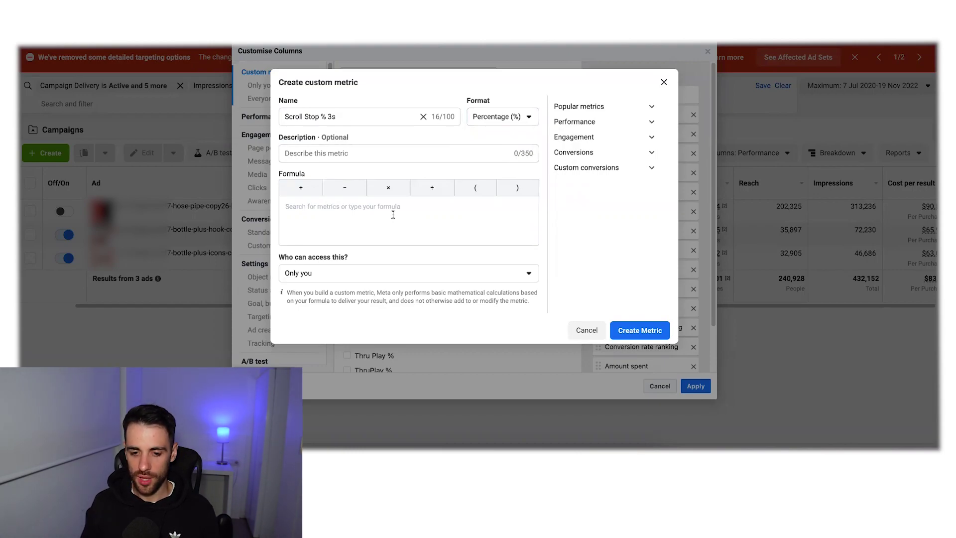
pyautogui.write('2s')
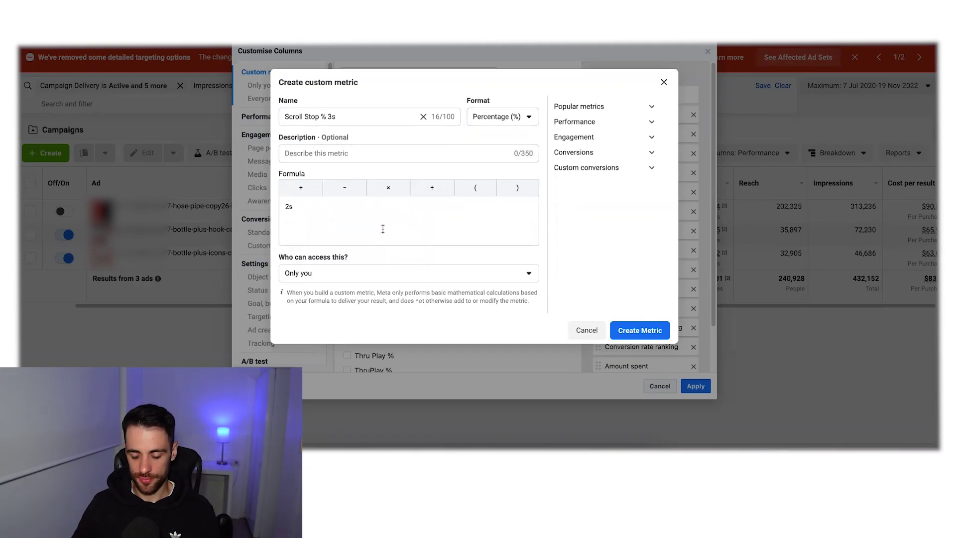
pyautogui.press('BackSpace')
pyautogui.press('BackSpace')
pyautogui.write('3')
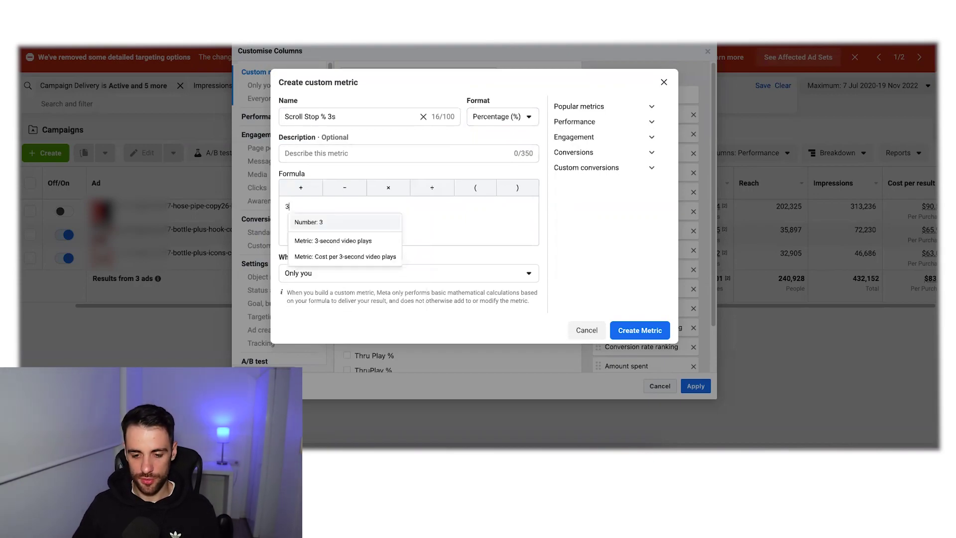
pyautogui.click(359, 241)
pyautogui.click(433, 188)
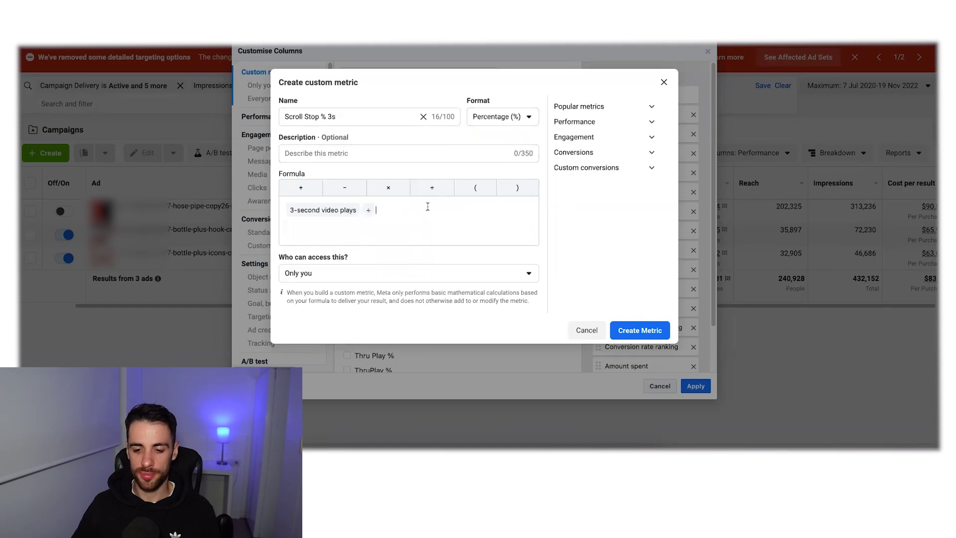
pyautogui.write('impres')
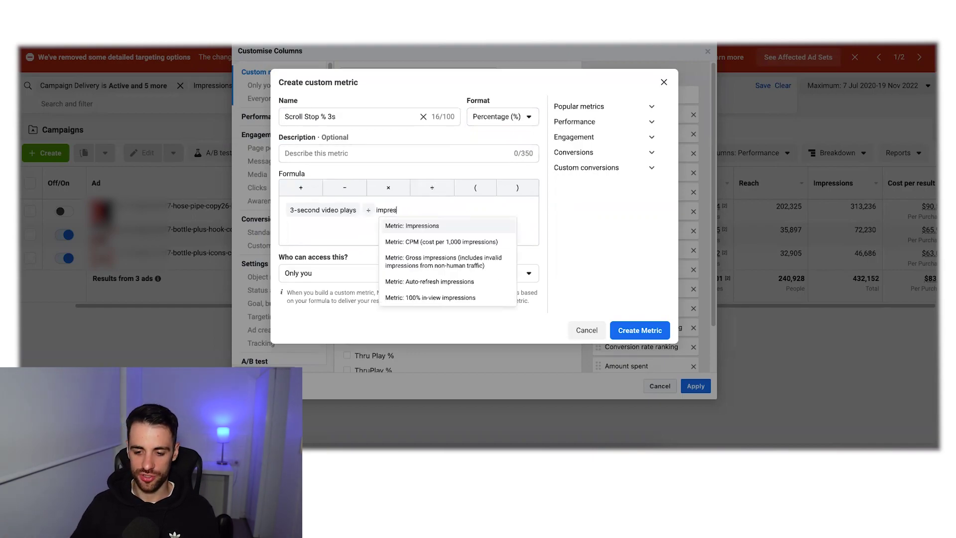
pyautogui.click(433, 226)
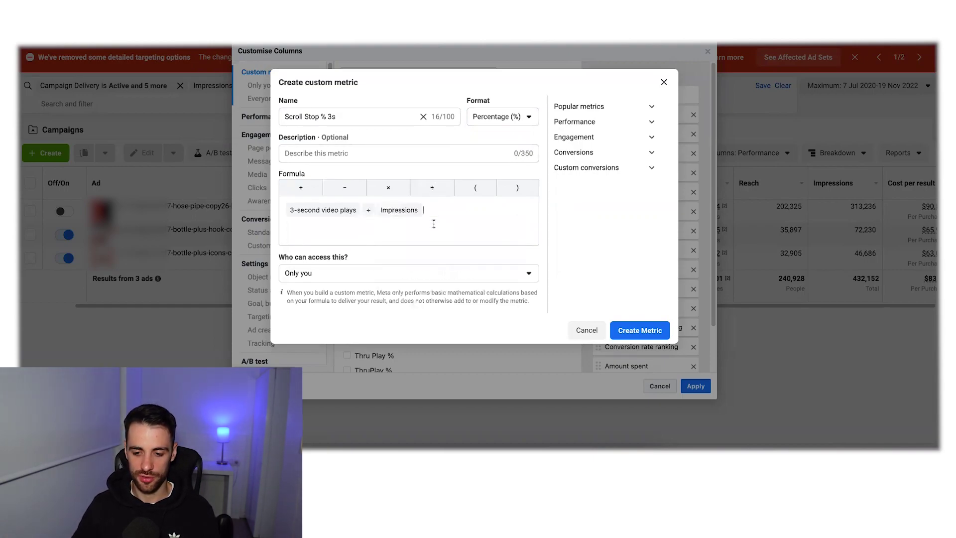
pyautogui.click(509, 279)
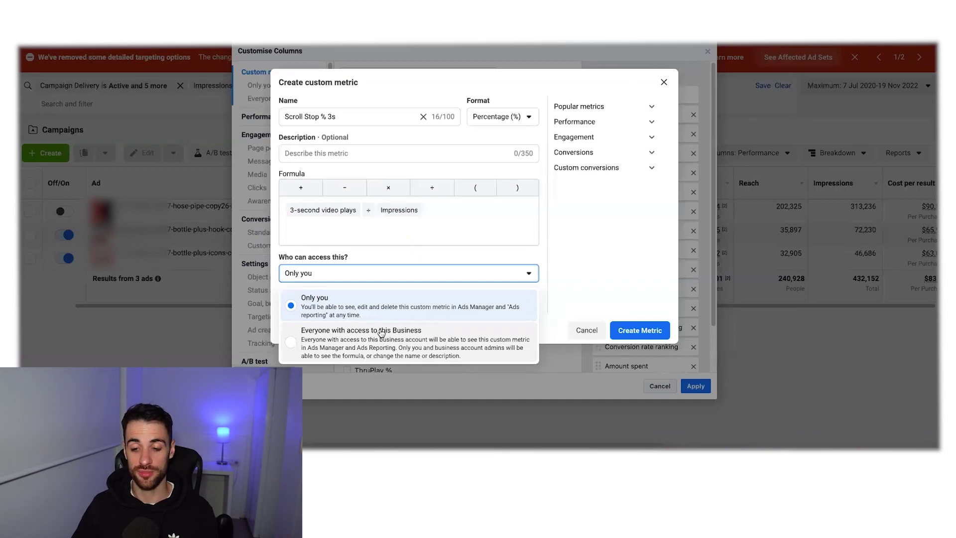
pyautogui.click(544, 231)
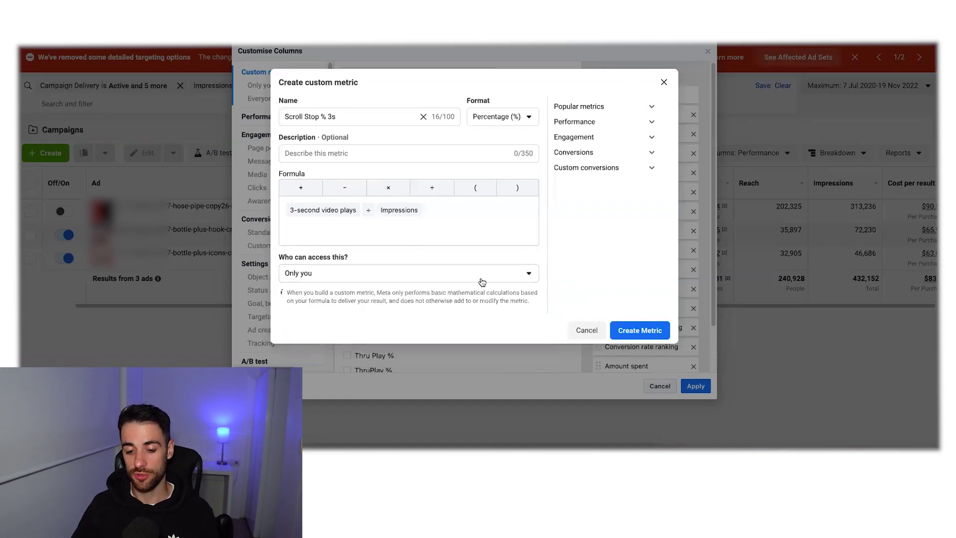
# Save Scroll Stop % 3s, then start a Percentage metric named 'ThruPlays % 15s'
pyautogui.click(642, 331)
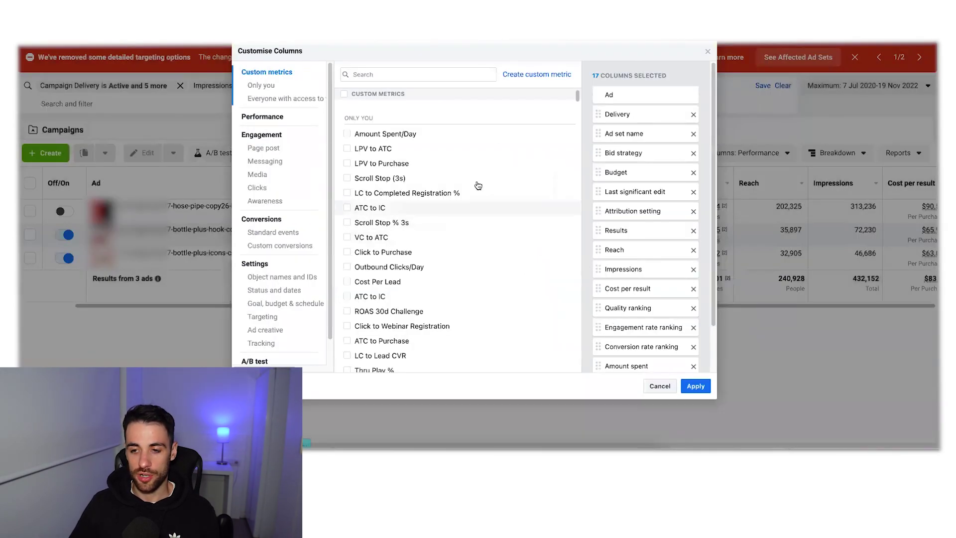
pyautogui.click(535, 74)
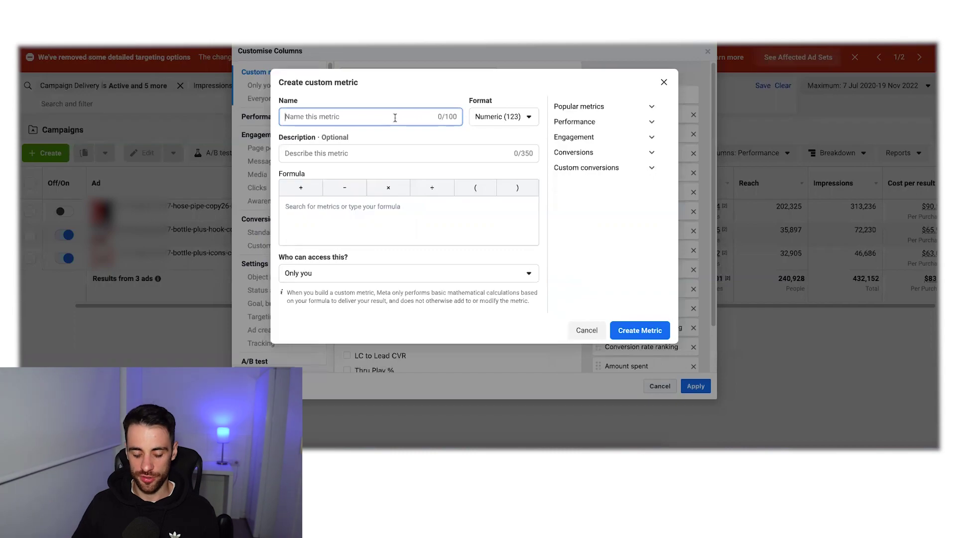
pyautogui.write('Thru P')
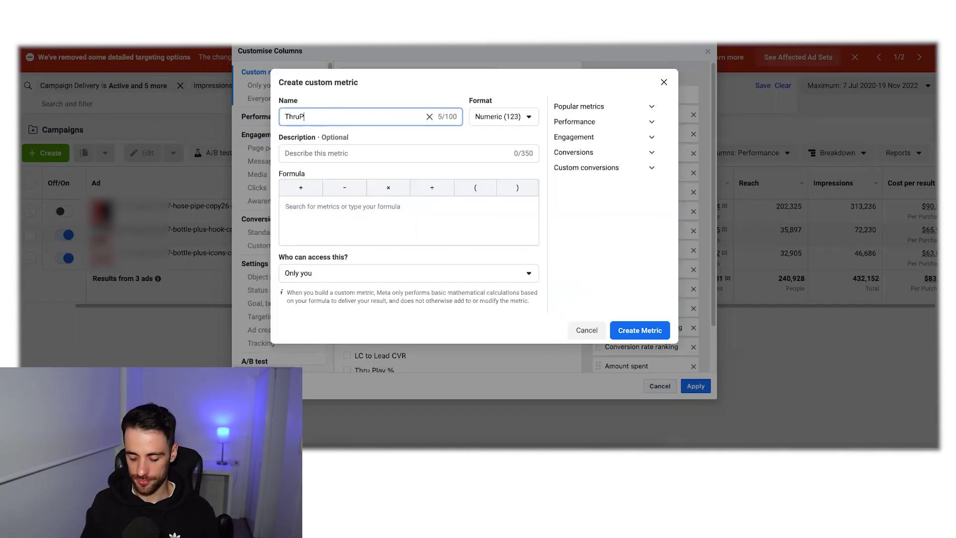
pyautogui.write('klays')
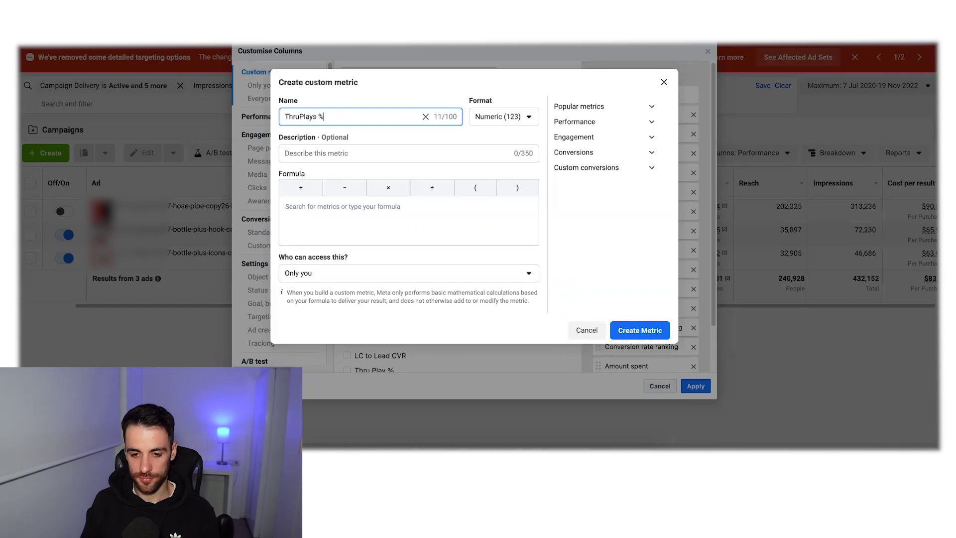
pyautogui.write(' % 15s')
pyautogui.click(513, 120)
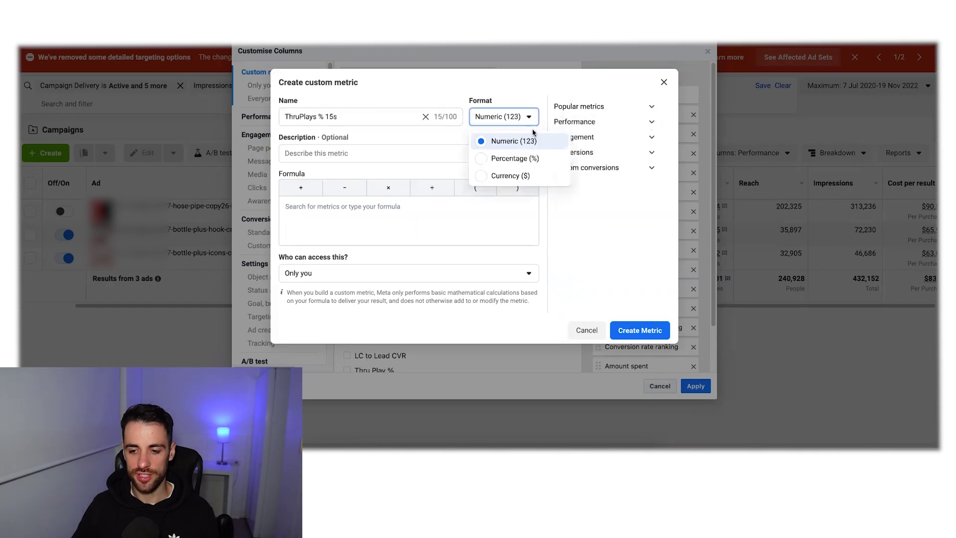
pyautogui.click(514, 158)
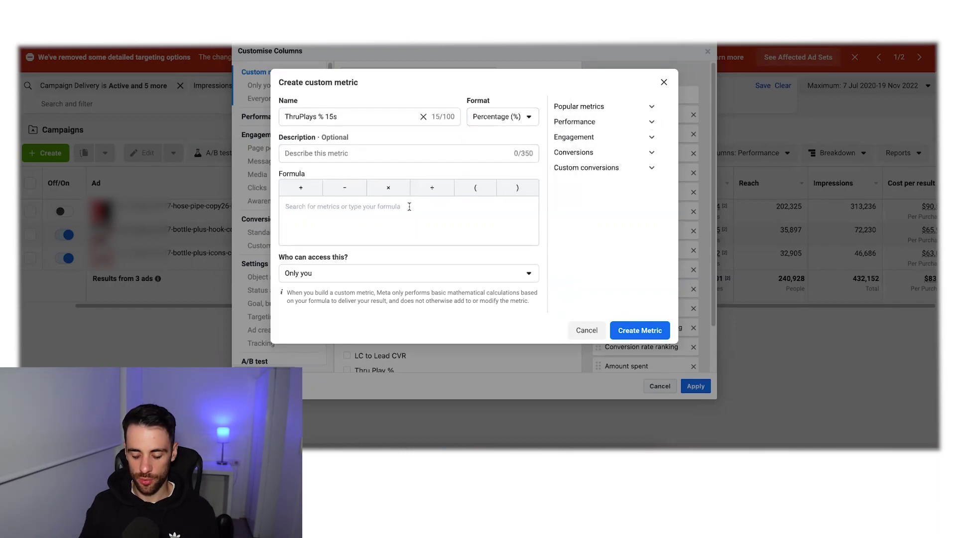
# Set the formula to ThruPlays ÷ Impressions and save the metric
pyautogui.click(409, 206)
pyautogui.write('thr')
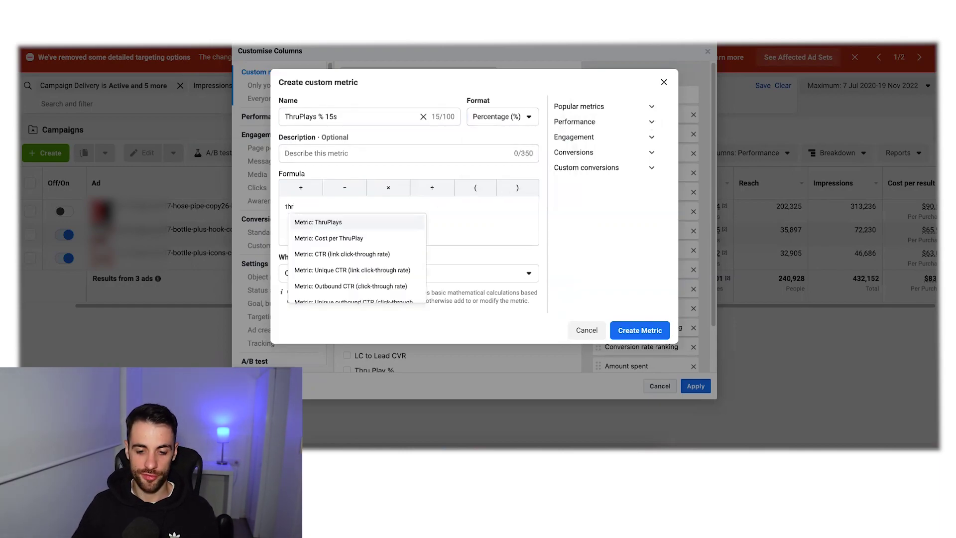
pyautogui.click(378, 225)
pyautogui.click(431, 190)
pyautogui.write('imp')
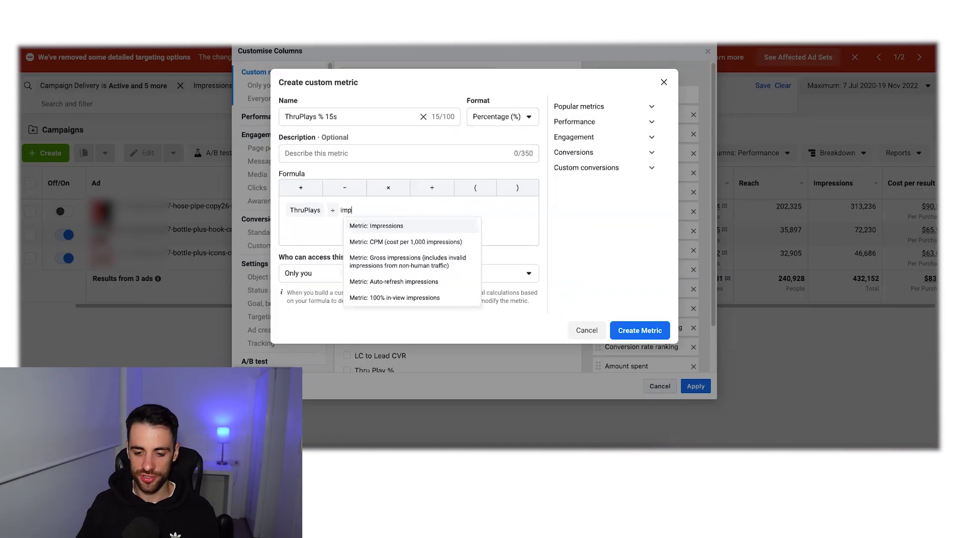
pyautogui.click(426, 227)
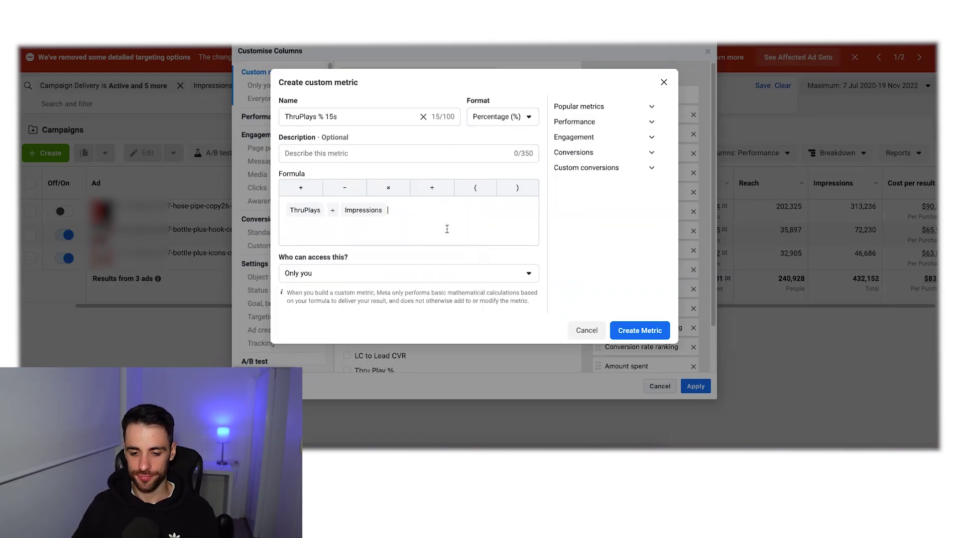
pyautogui.click(647, 332)
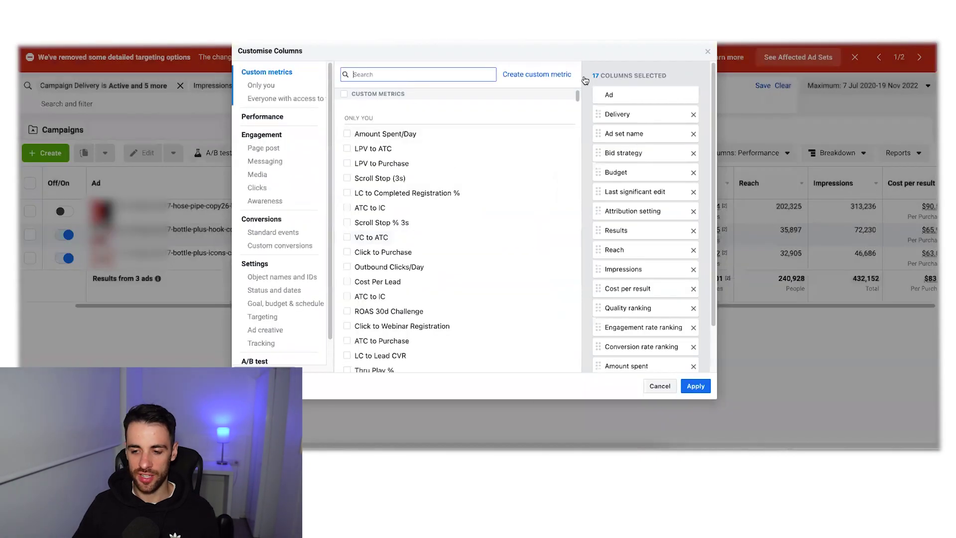
# Start a third custom metric named 'LC to Pur %' with Percentage format
pyautogui.click(536, 75)
pyautogui.click(411, 124)
pyautogui.write('LC to Pur %')
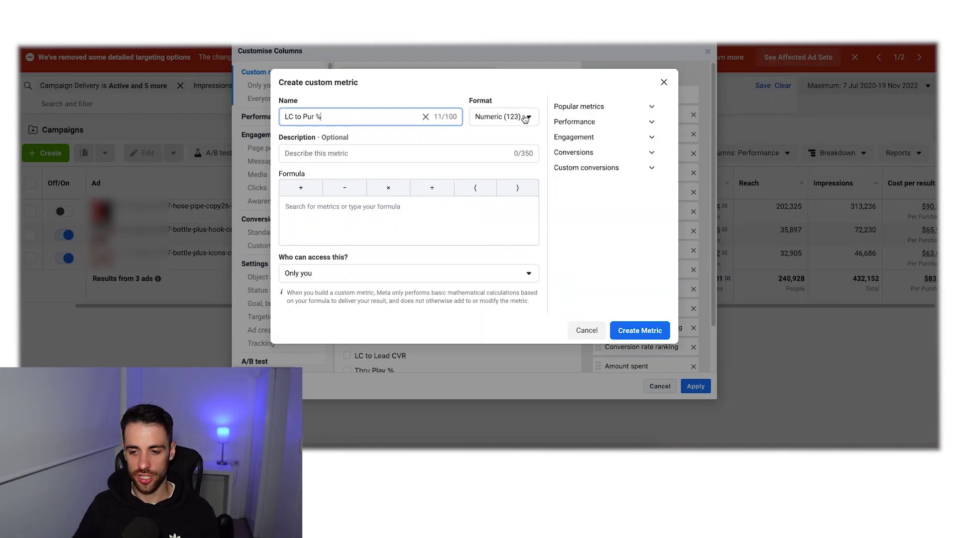
pyautogui.click(504, 117)
pyautogui.click(507, 156)
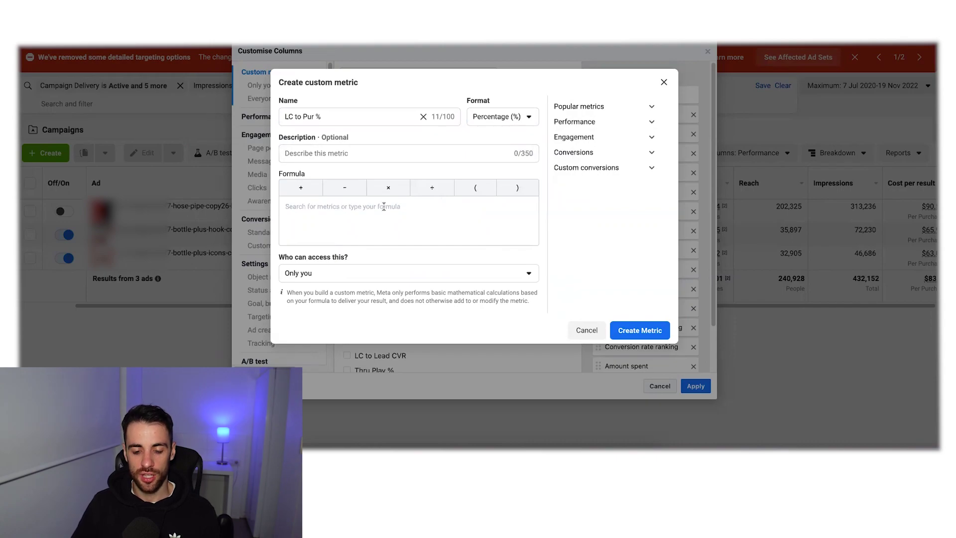
# Set its formula to Purchases ÷ Outbound clicks and save the metric
pyautogui.write('pur')
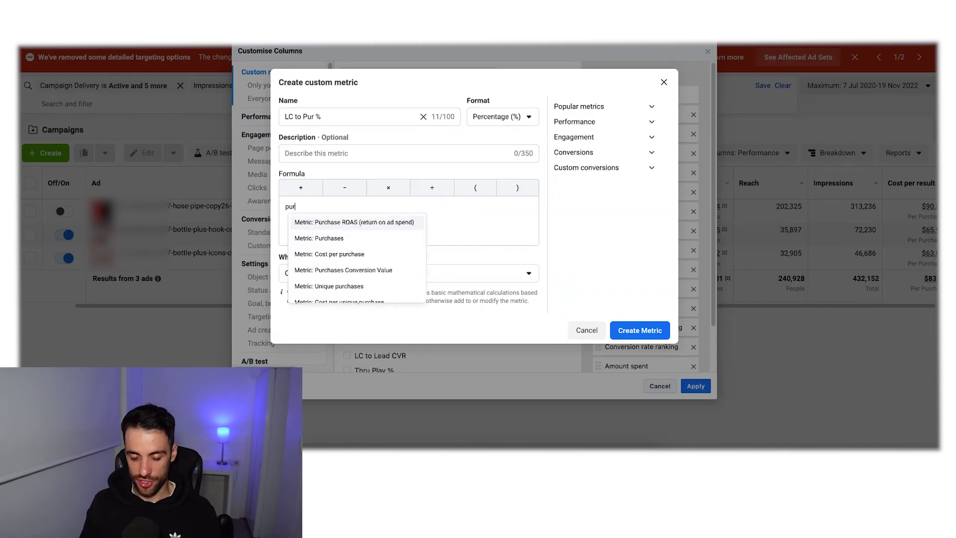
pyautogui.click(374, 237)
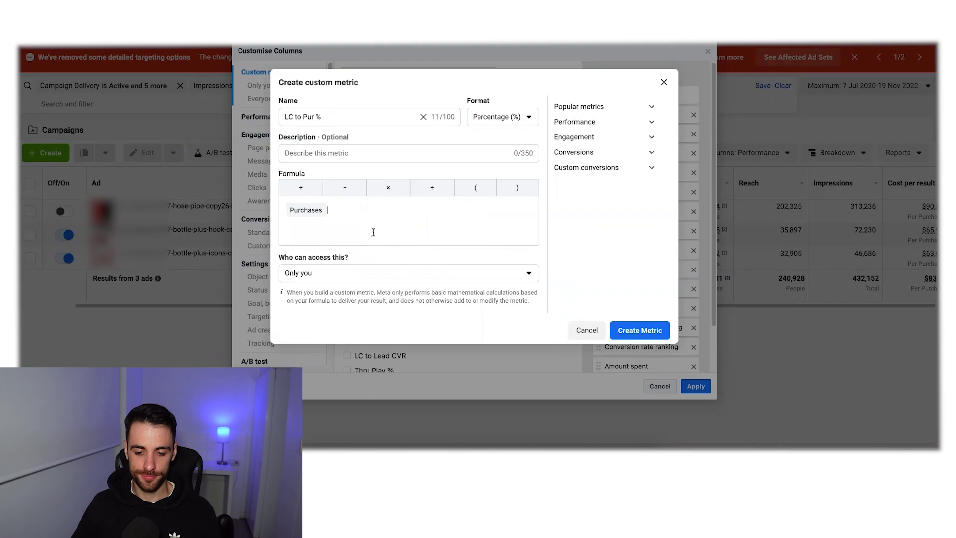
pyautogui.click(427, 190)
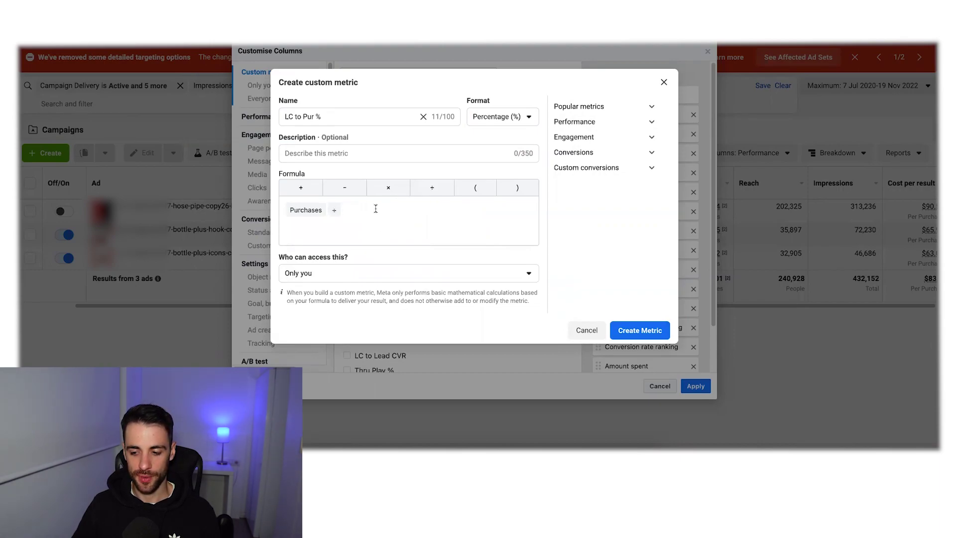
pyautogui.write('out')
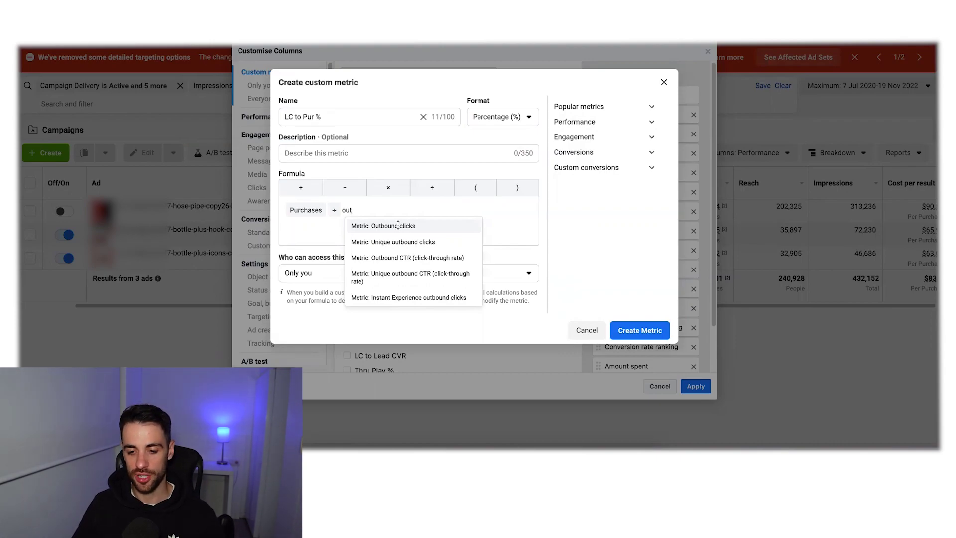
pyautogui.click(398, 226)
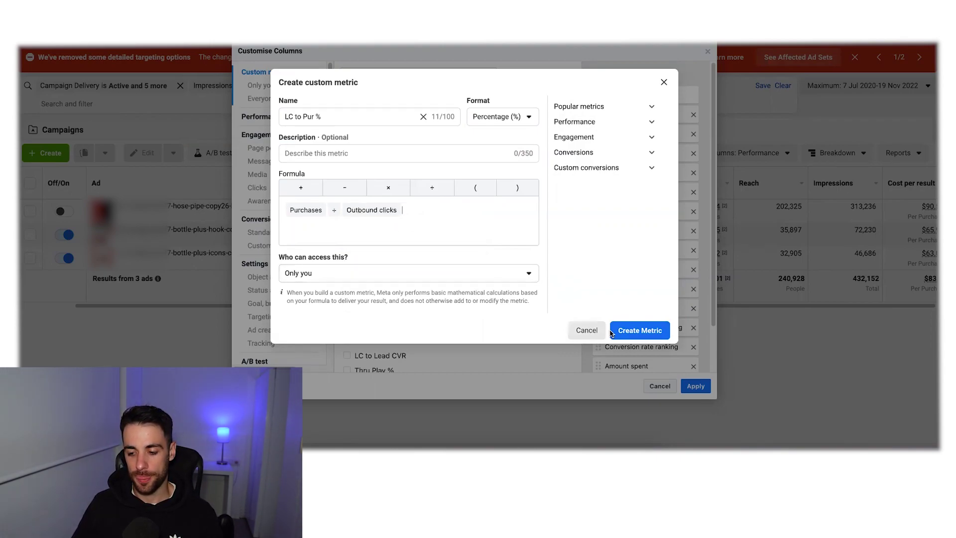
pyautogui.click(642, 330)
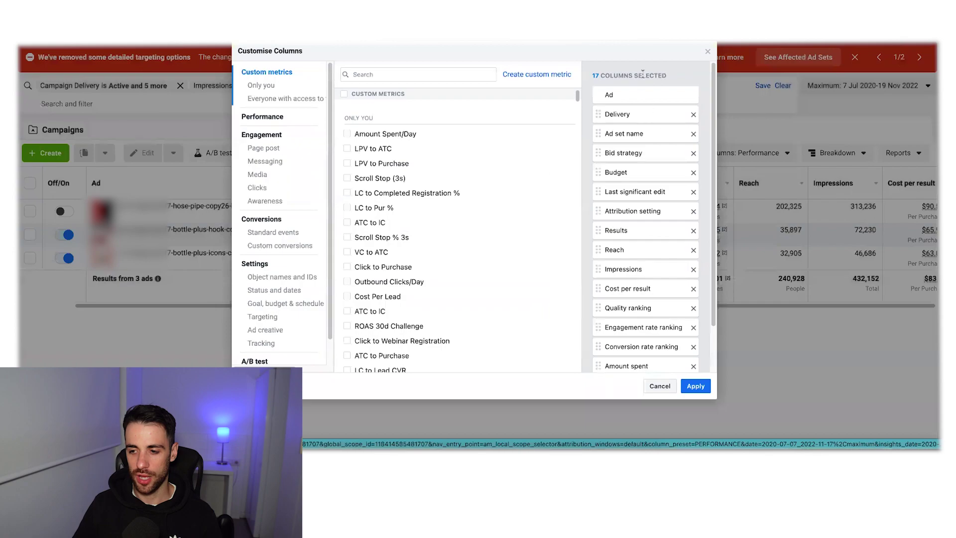
# Remove every selected column except Ad, then add Amount Spent/Day
pyautogui.tripleClick(693, 114)
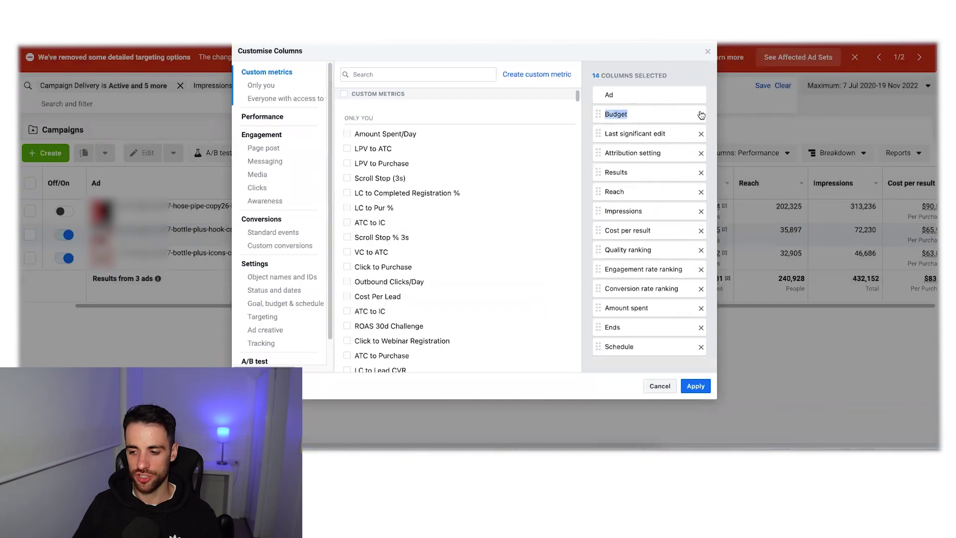
pyautogui.tripleClick(701, 115)
pyautogui.tripleClick(700, 114)
pyautogui.tripleClick(701, 115)
pyautogui.doubleClick(700, 115)
pyautogui.doubleClick(700, 115)
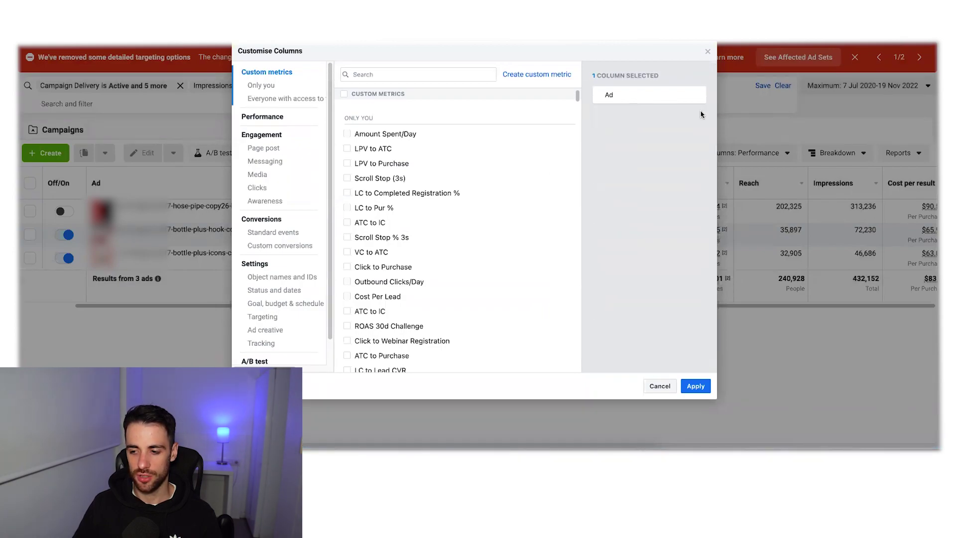
pyautogui.doubleClick(700, 114)
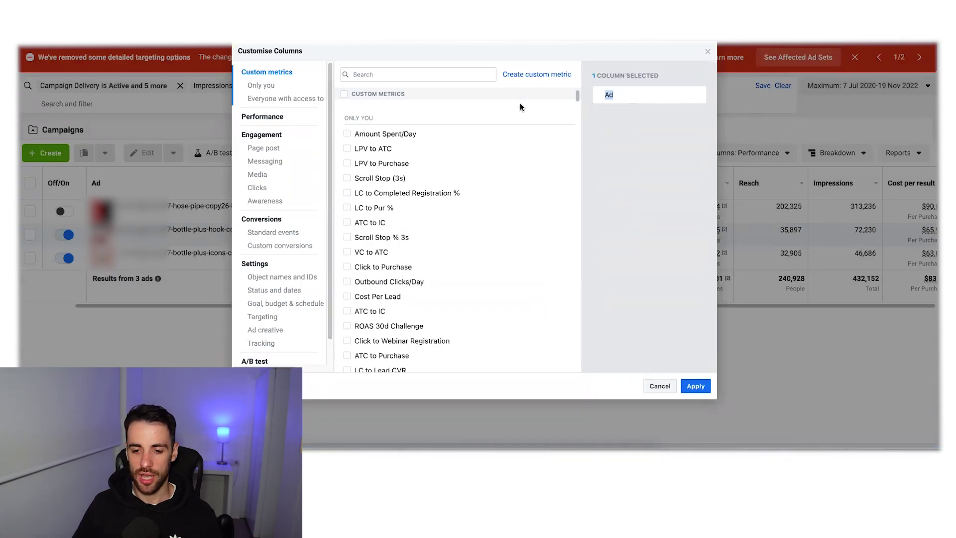
pyautogui.click(619, 118)
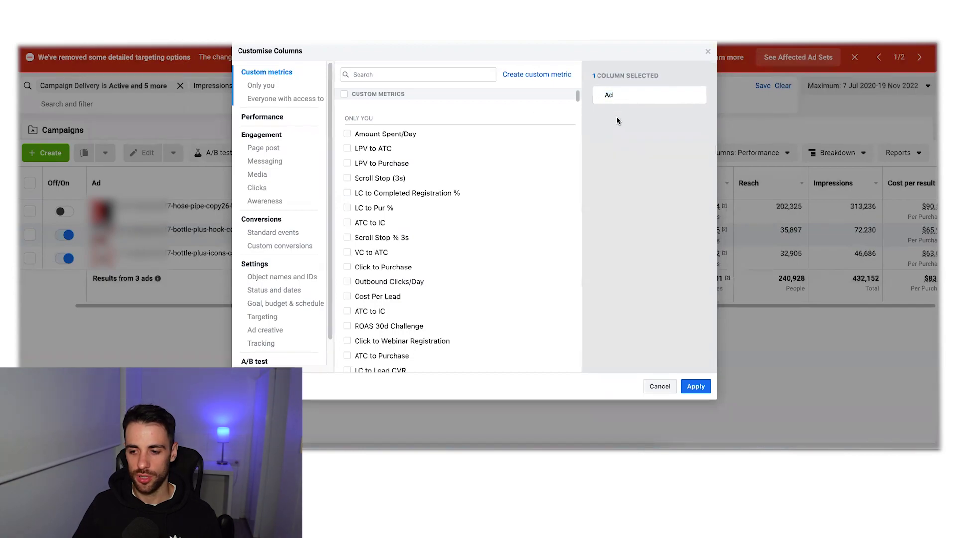
pyautogui.click(347, 133)
pyautogui.click(431, 72)
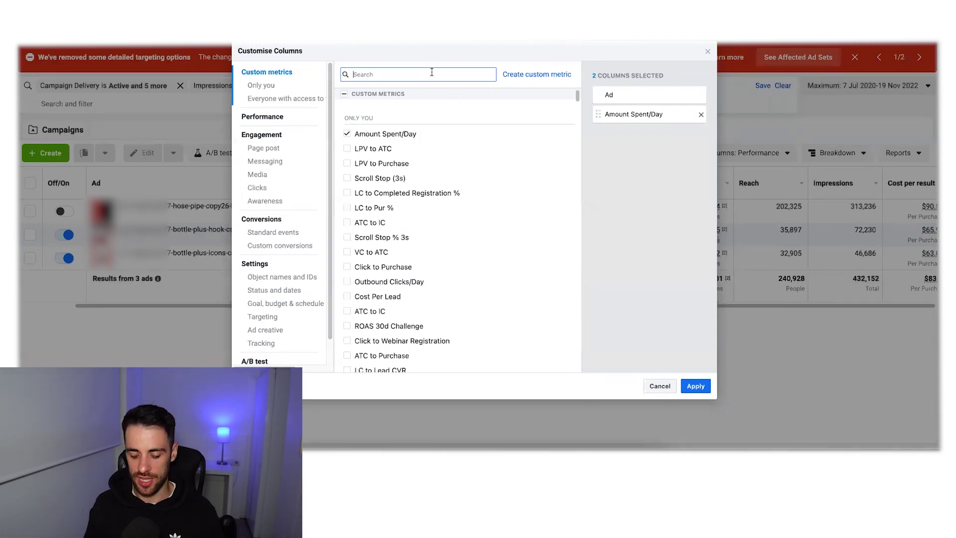
# Search for and add the CPM and Scroll Stop % 3s columns
pyautogui.write('cpm')
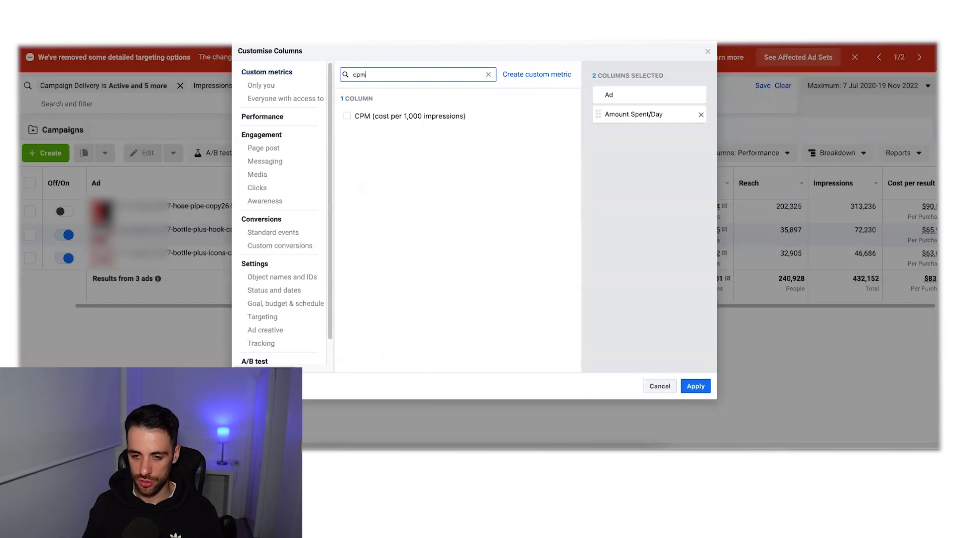
pyautogui.click(347, 115)
pyautogui.click(379, 74)
pyautogui.doubleClick(359, 74)
pyautogui.press('BackSpace')
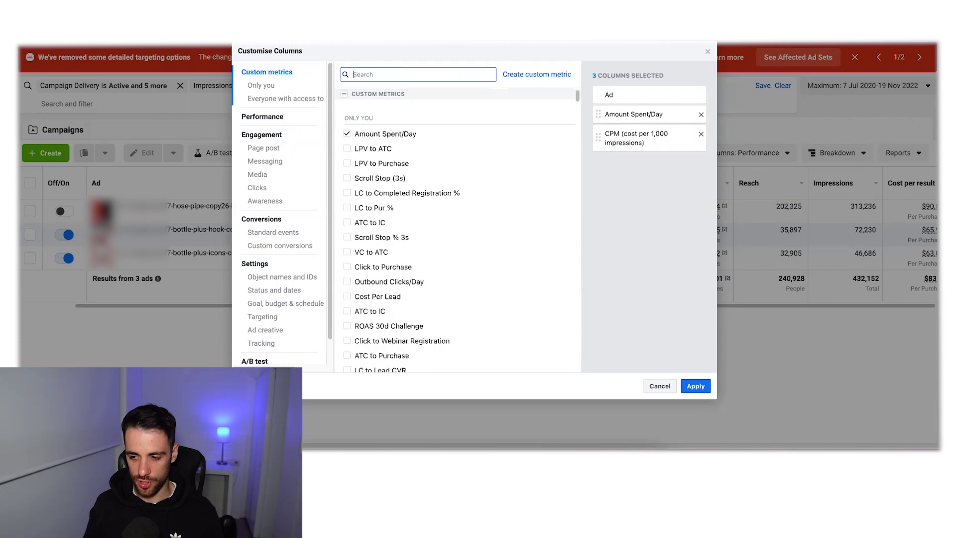
pyautogui.write('scr')
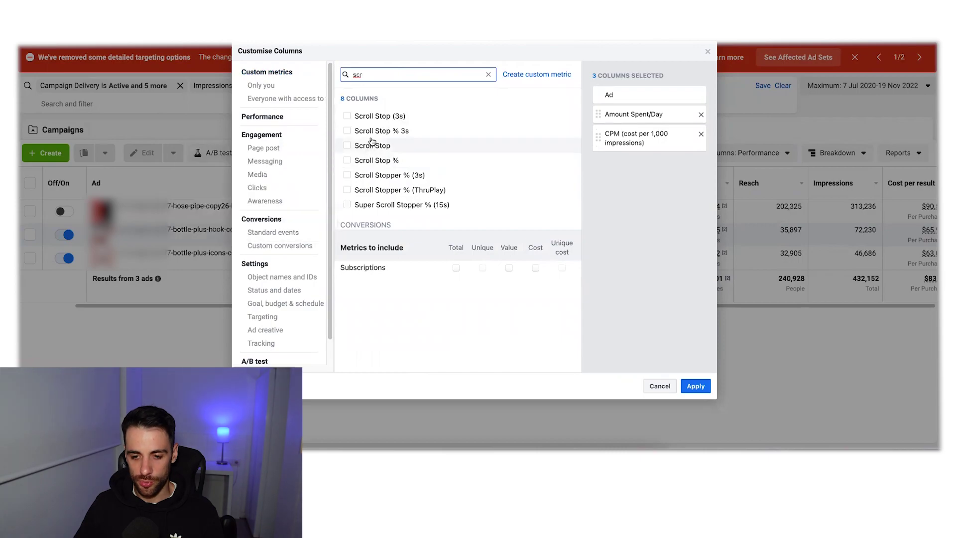
pyautogui.click(357, 130)
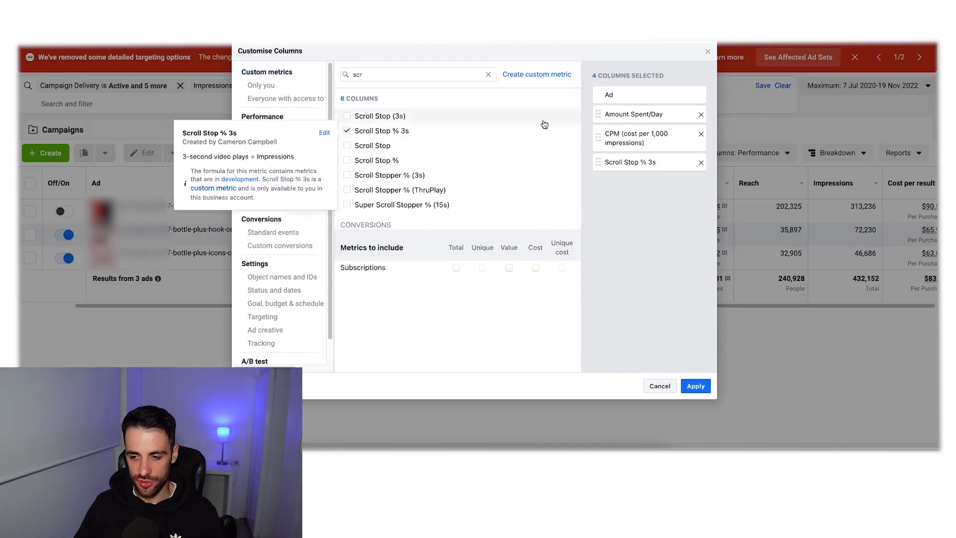
# Search for and add the ThruPlay % 15s column, then clear the search
pyautogui.doubleClick(401, 74)
pyautogui.write('thru')
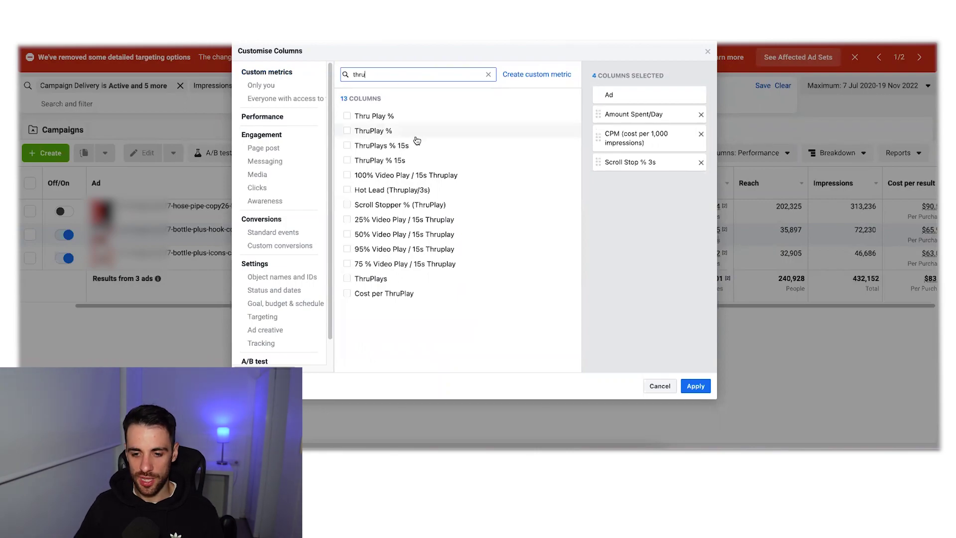
pyautogui.moveTo(413, 147)
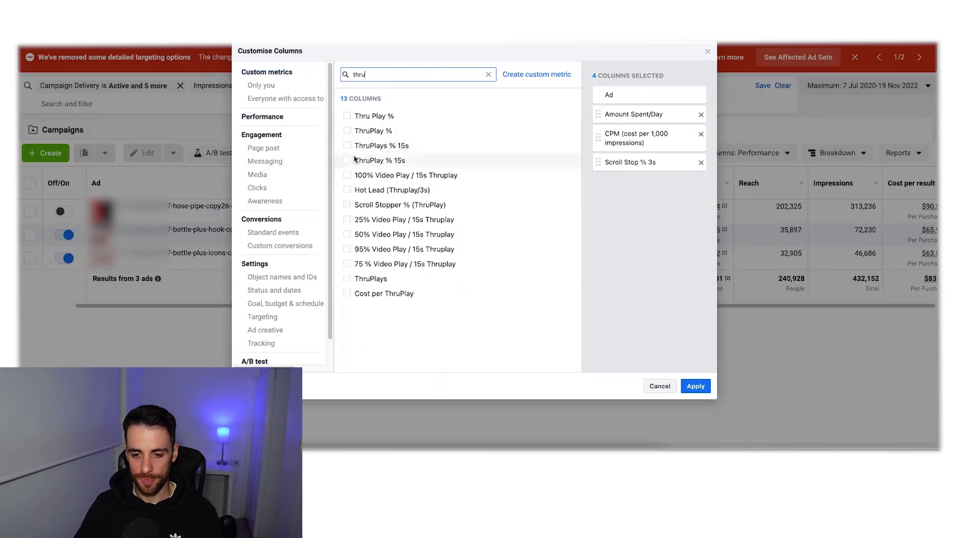
pyautogui.click(354, 160)
pyautogui.doubleClick(411, 74)
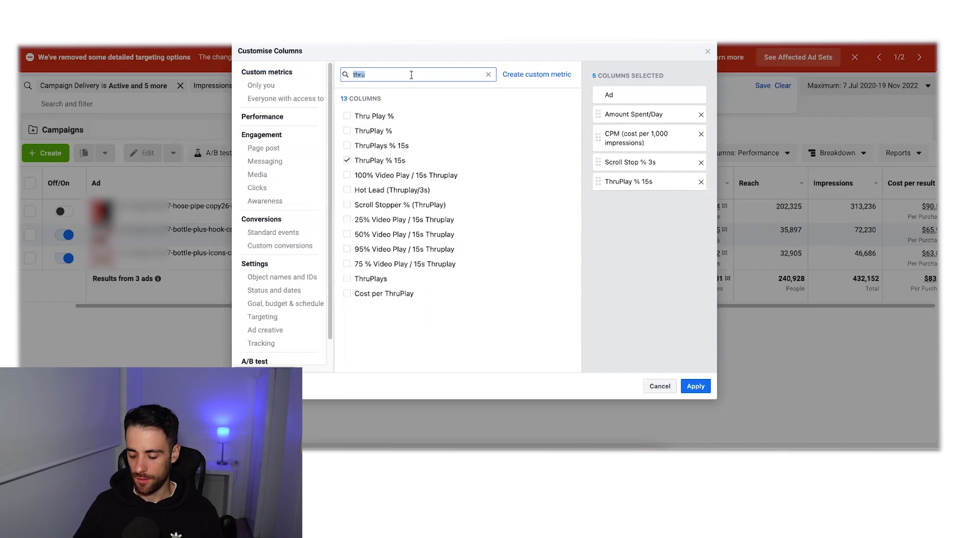
pyautogui.press('BackSpace')
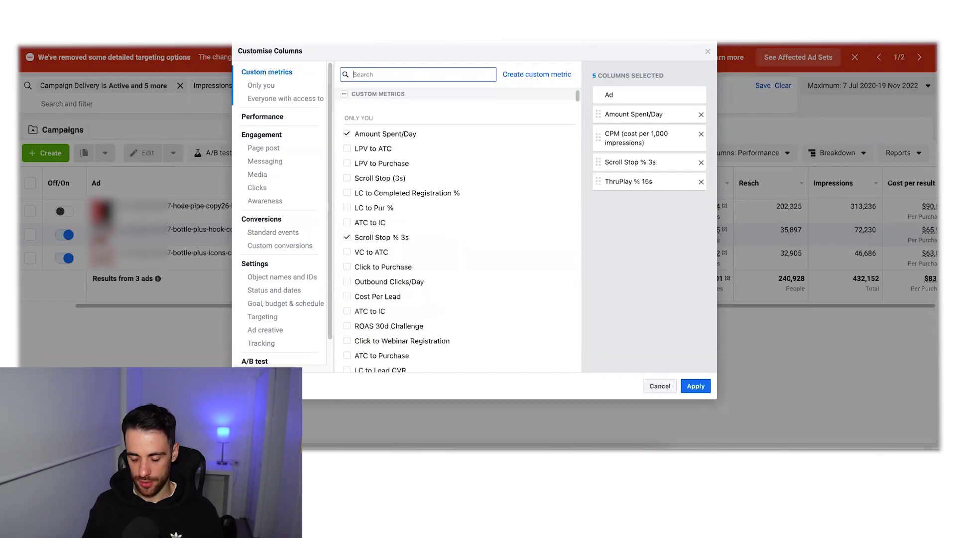
# Search for and add the Outbound CTR, LC to Pur % and ROAS columns
pyautogui.write('ctr')
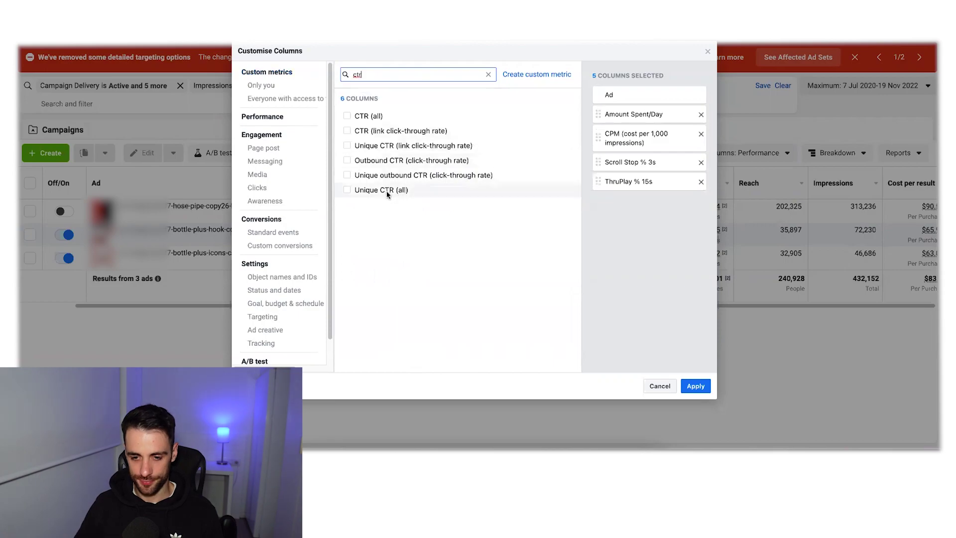
pyautogui.moveTo(373, 160)
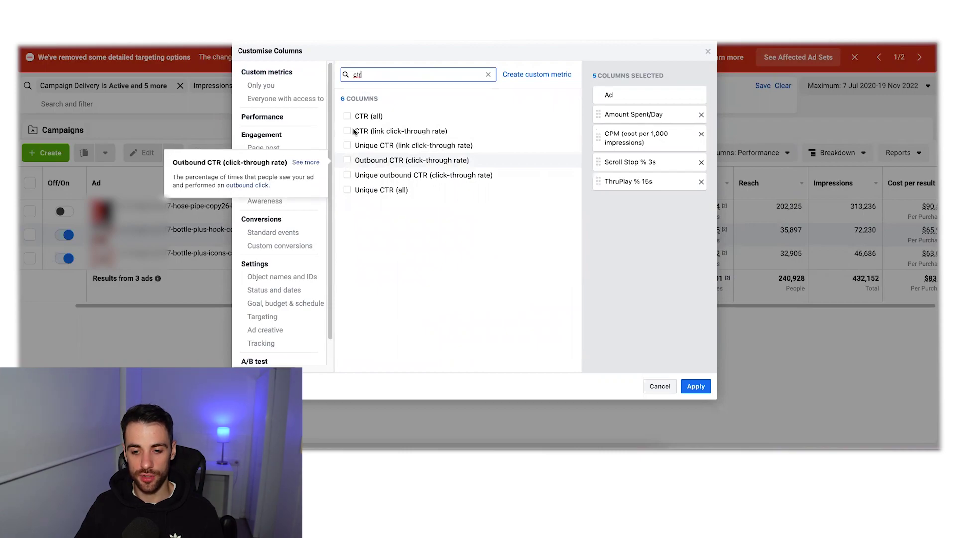
pyautogui.click(347, 160)
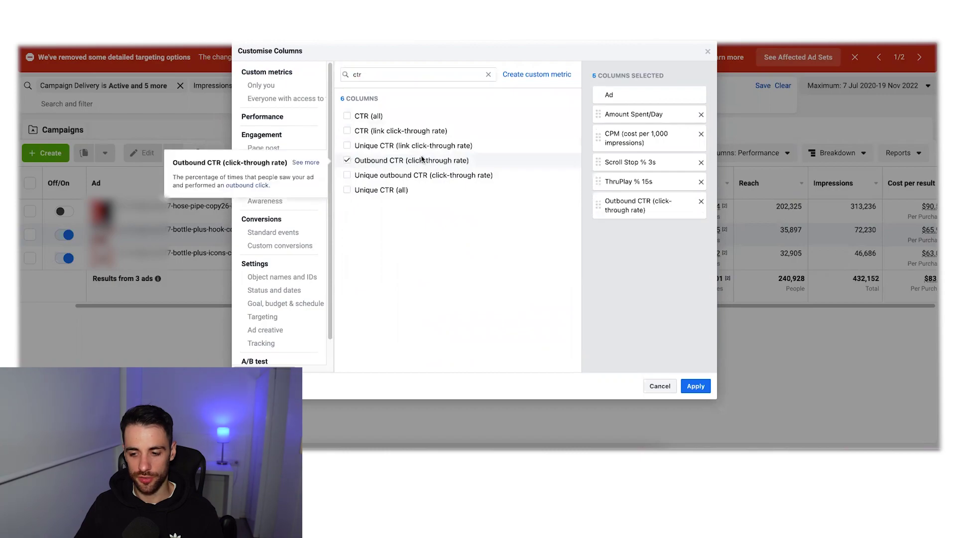
pyautogui.doubleClick(387, 73)
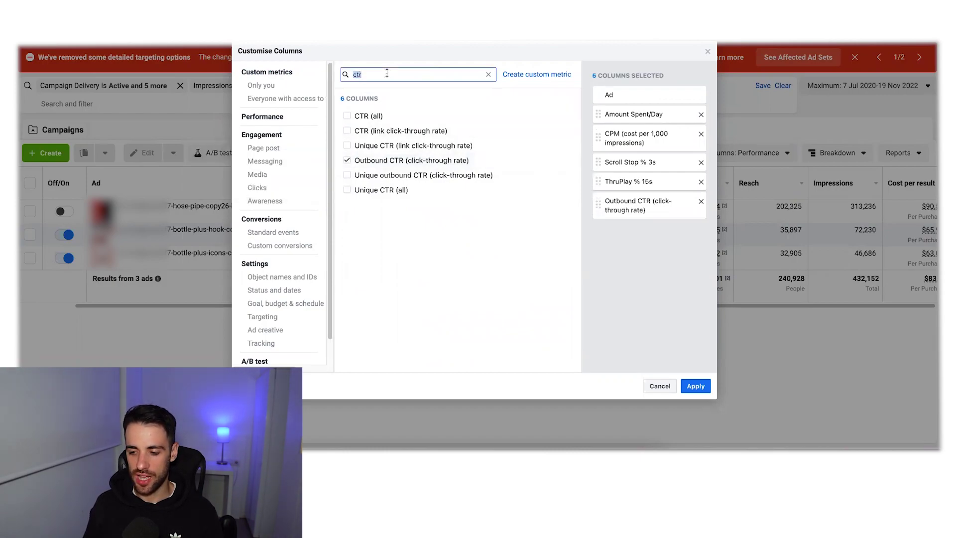
pyautogui.write('lc t')
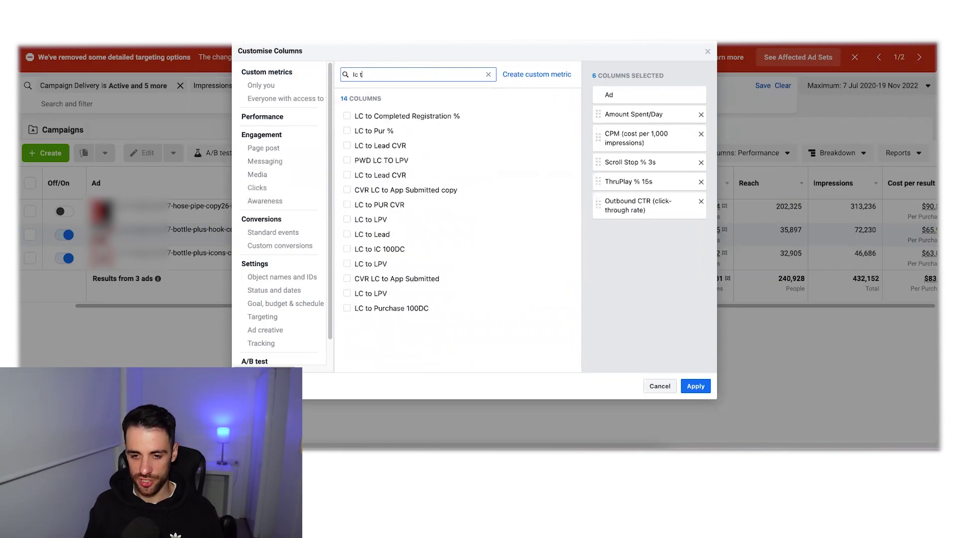
pyautogui.click(347, 131)
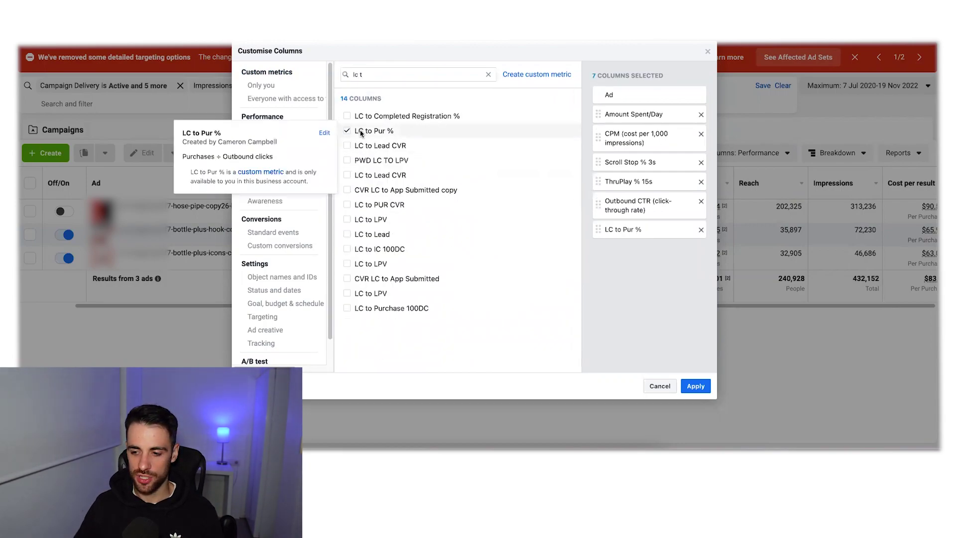
pyautogui.tripleClick(358, 74)
pyautogui.write('roas')
pyautogui.click(363, 131)
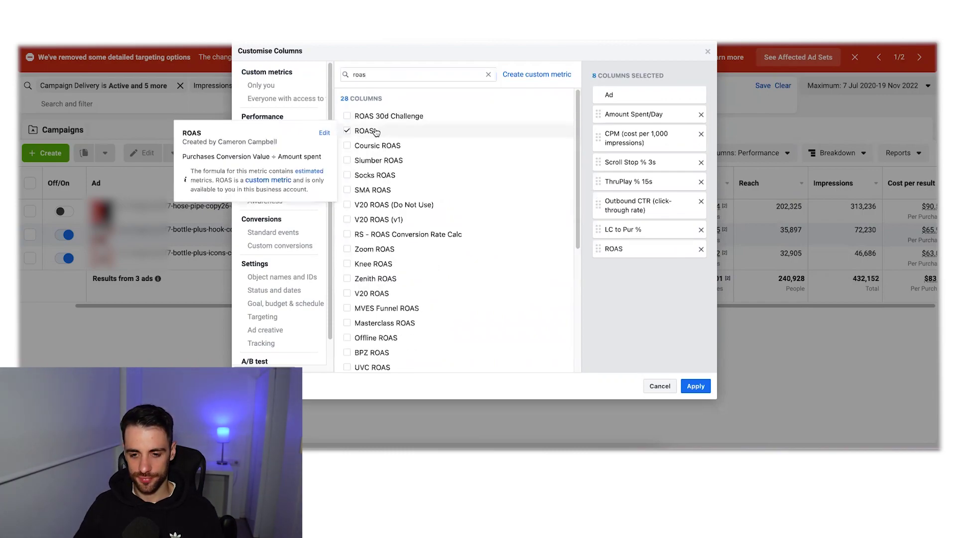
# Under Standard events, add the Cost columns for Purchases and Adds to cart
pyautogui.tripleClick(369, 75)
pyautogui.write('cpa')
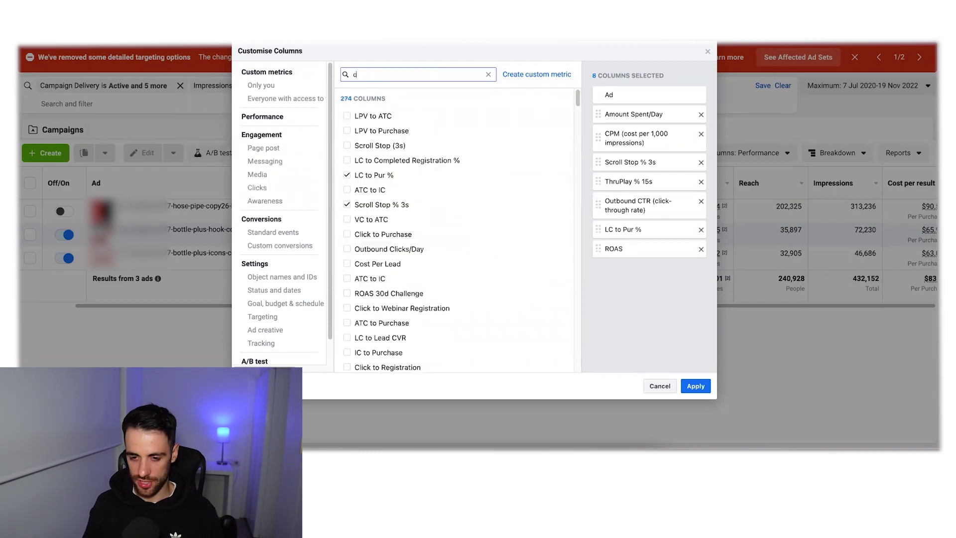
pyautogui.press('BackSpace')
pyautogui.press('BackSpace')
pyautogui.press('BackSpace')
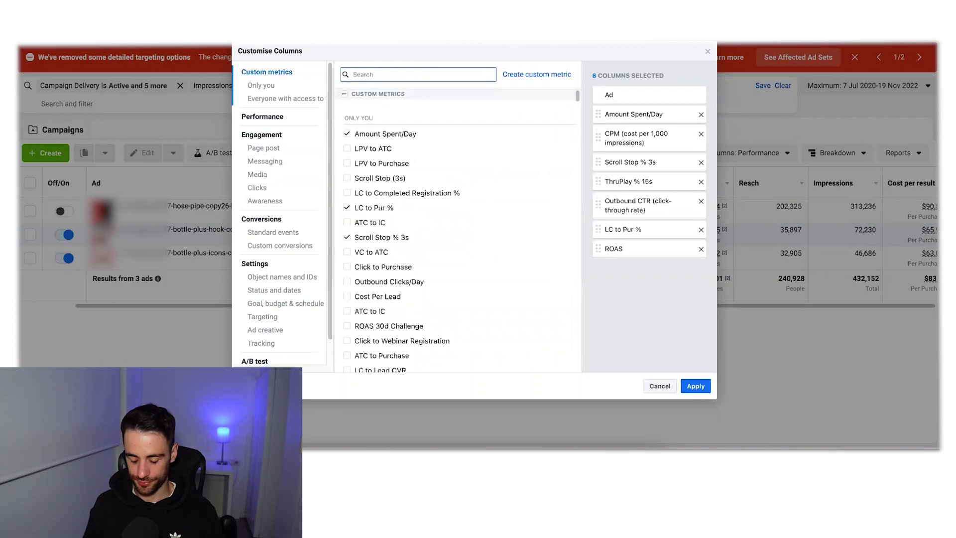
pyautogui.write('p')
pyautogui.press('BackSpace')
pyautogui.write('pur')
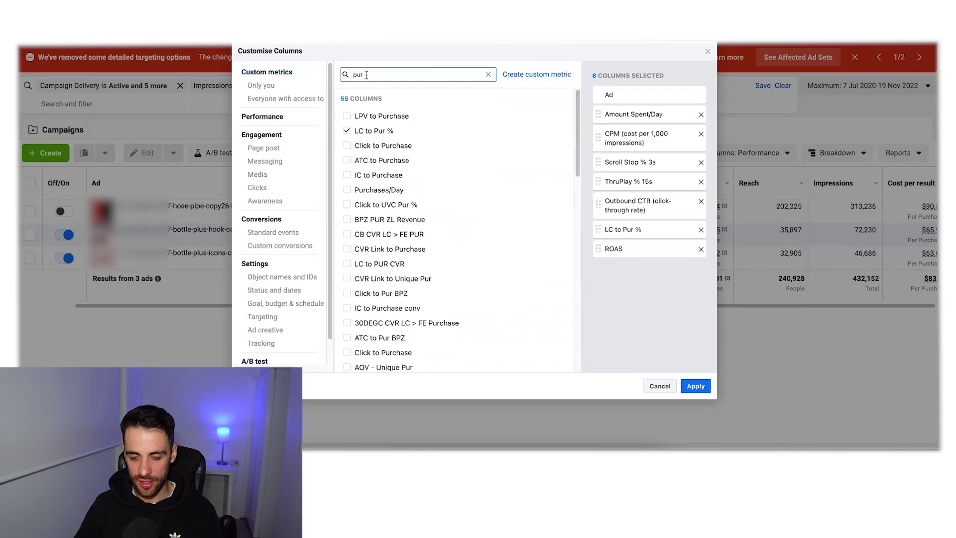
pyautogui.write('chase')
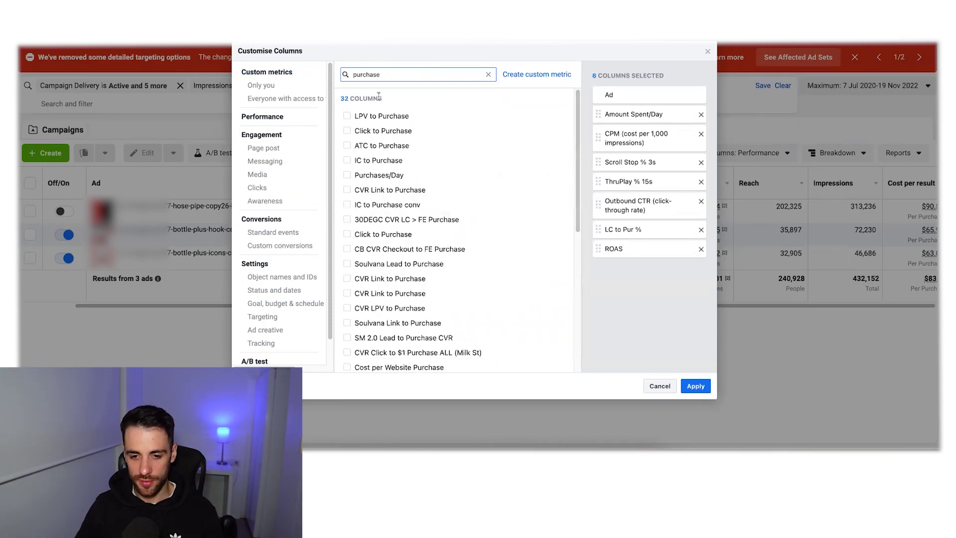
pyautogui.click(279, 233)
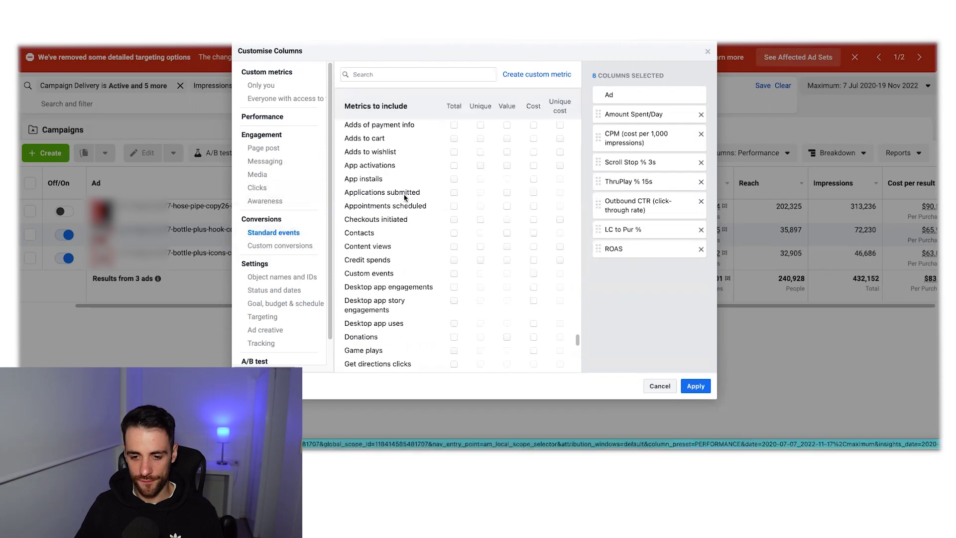
pyautogui.scroll(-8, 417, 242)
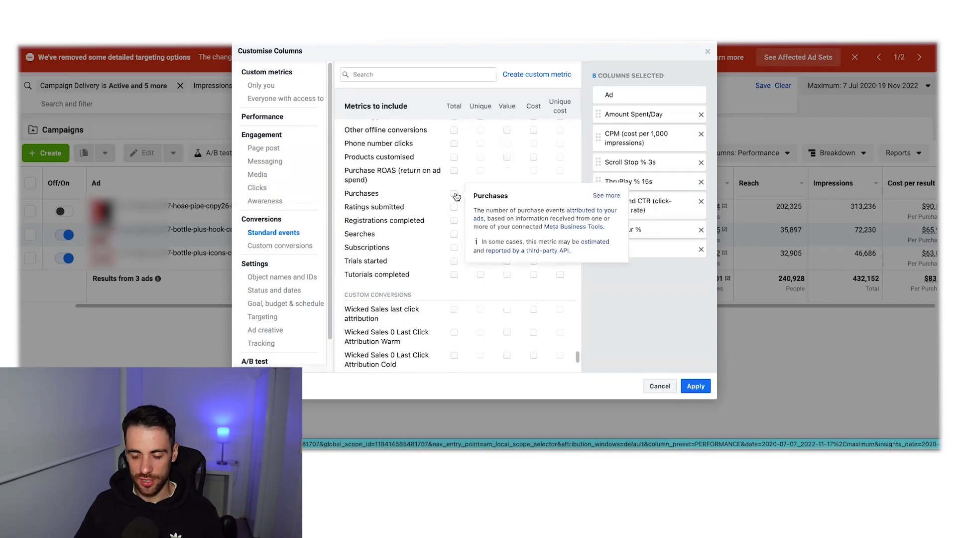
pyautogui.click(454, 195)
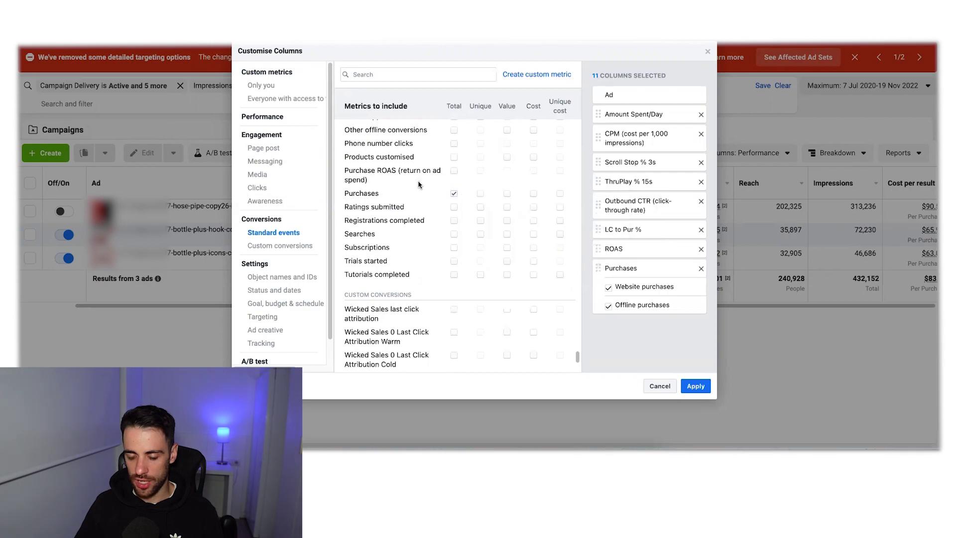
pyautogui.click(453, 193)
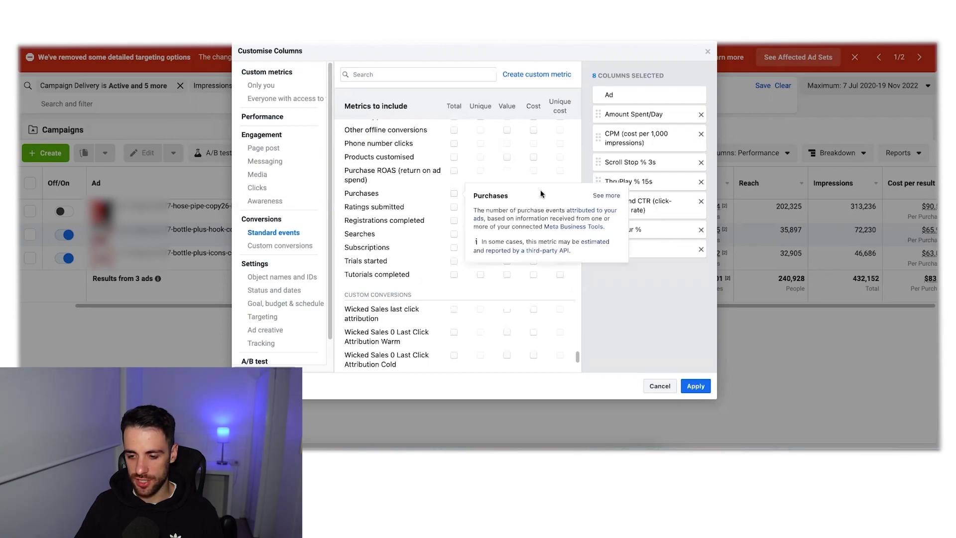
pyautogui.click(533, 193)
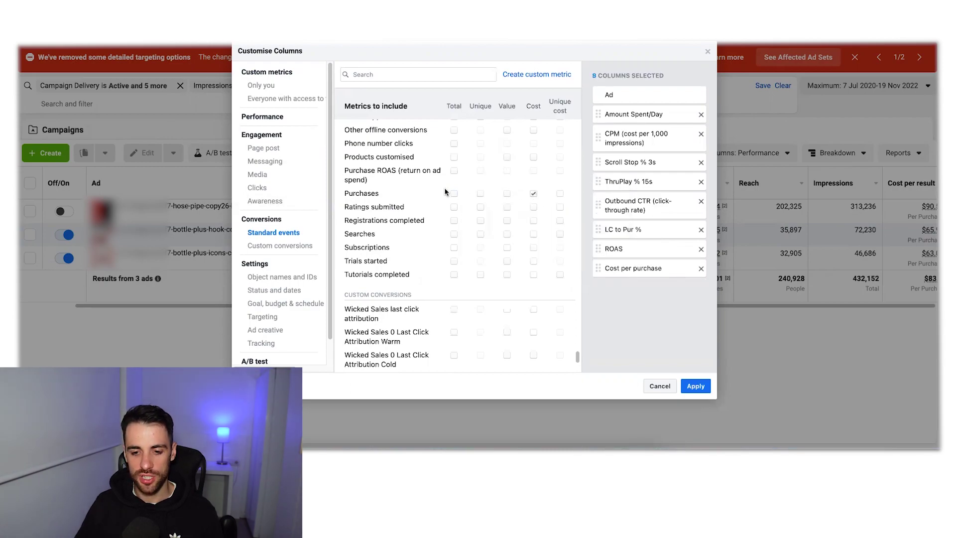
pyautogui.scroll(10, 543, 201)
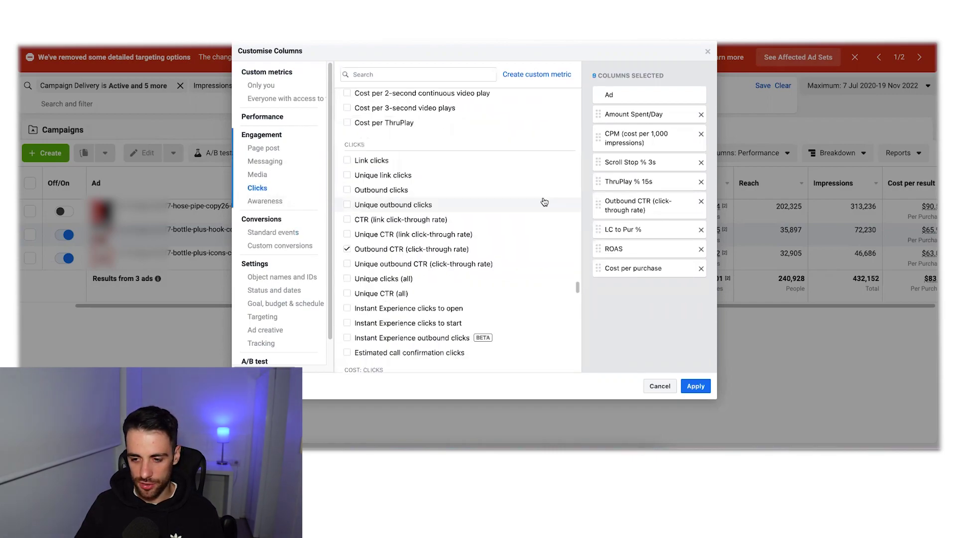
pyautogui.scroll(-10, 544, 201)
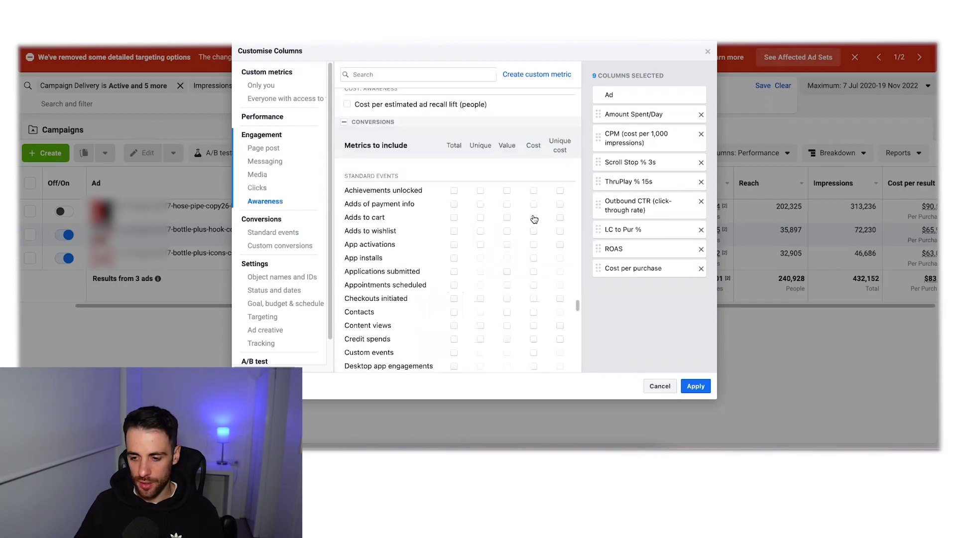
pyautogui.click(533, 218)
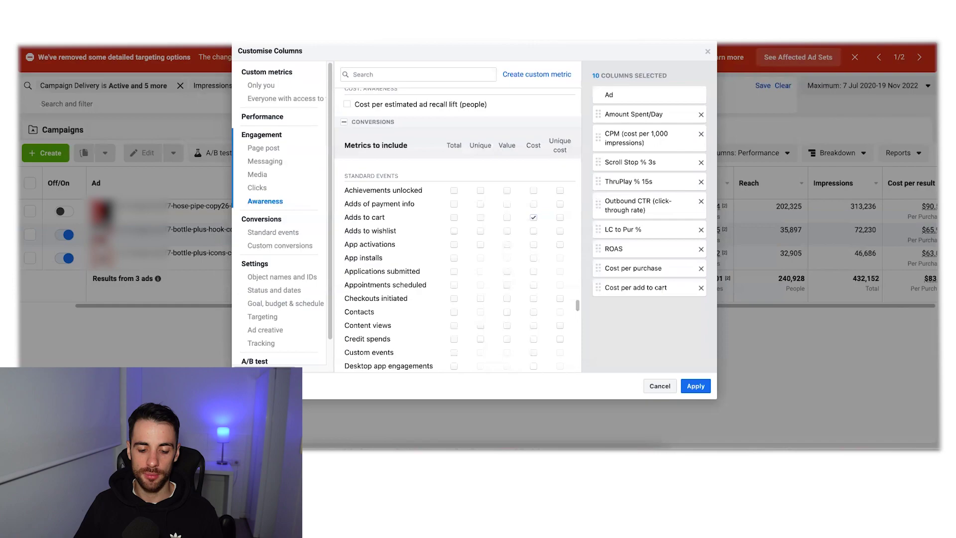
# Tick Save as column preset and name it 'YT Video Creative'
pyautogui.click(242, 386)
pyautogui.click(334, 385)
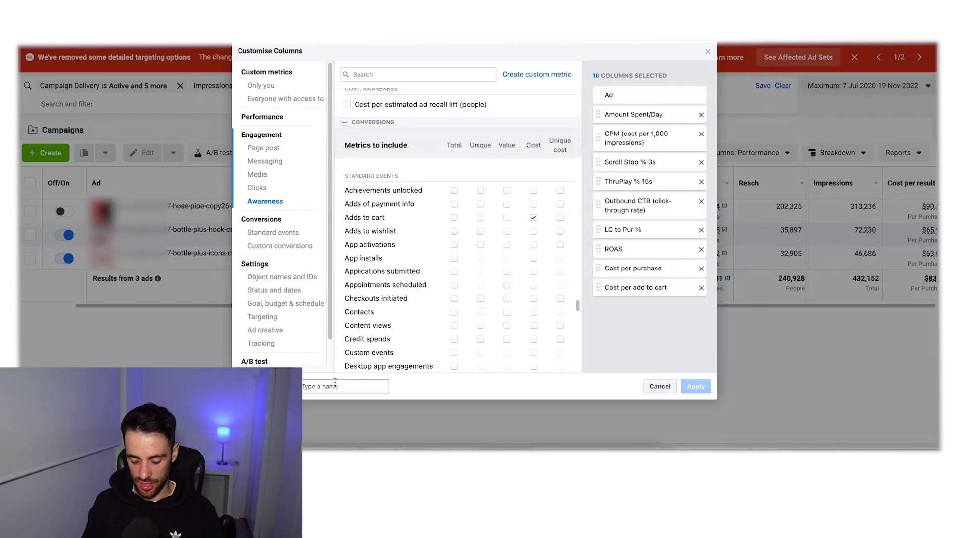
pyautogui.write('YT Vid')
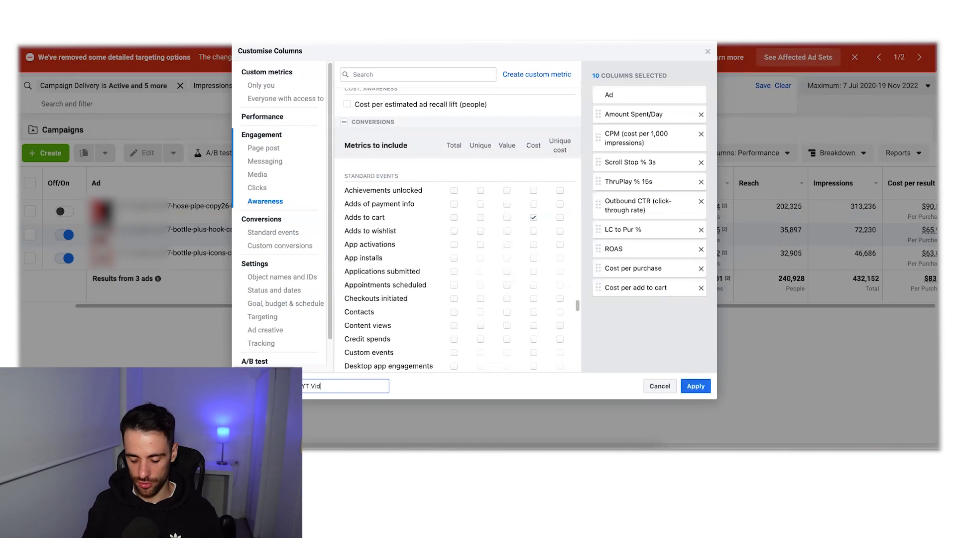
pyautogui.write('eo')
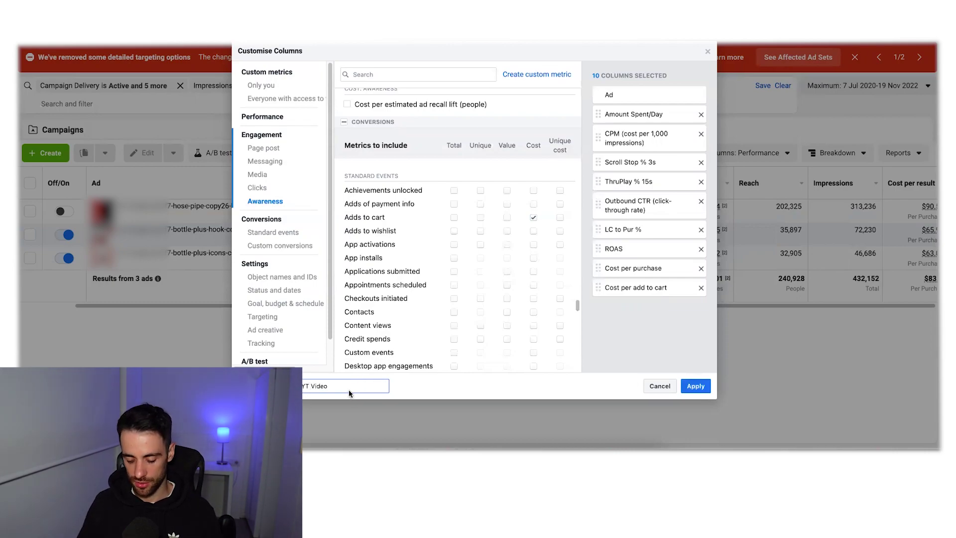
pyautogui.write(' Creative')
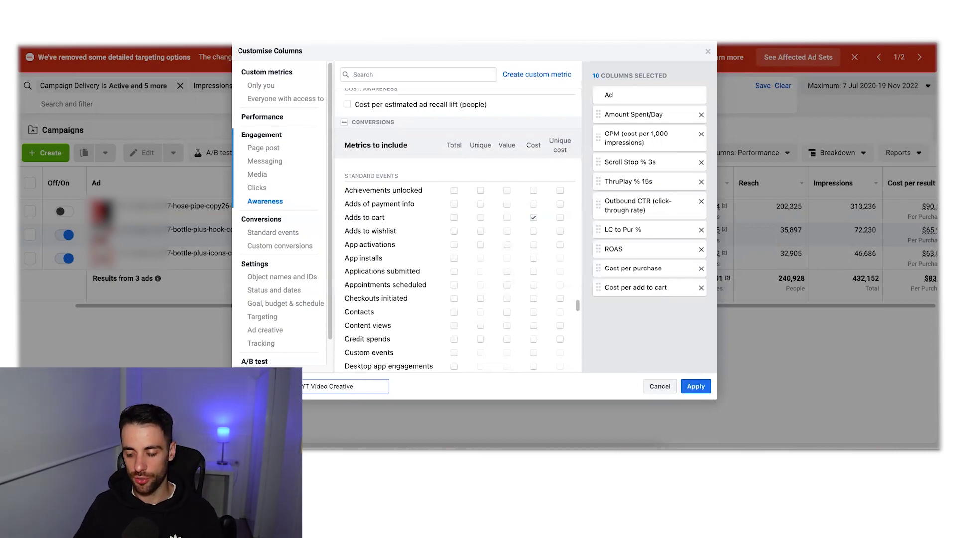
# Apply the YT Video Creative preset, then filter the ad list to names containing video
pyautogui.click(696, 385)
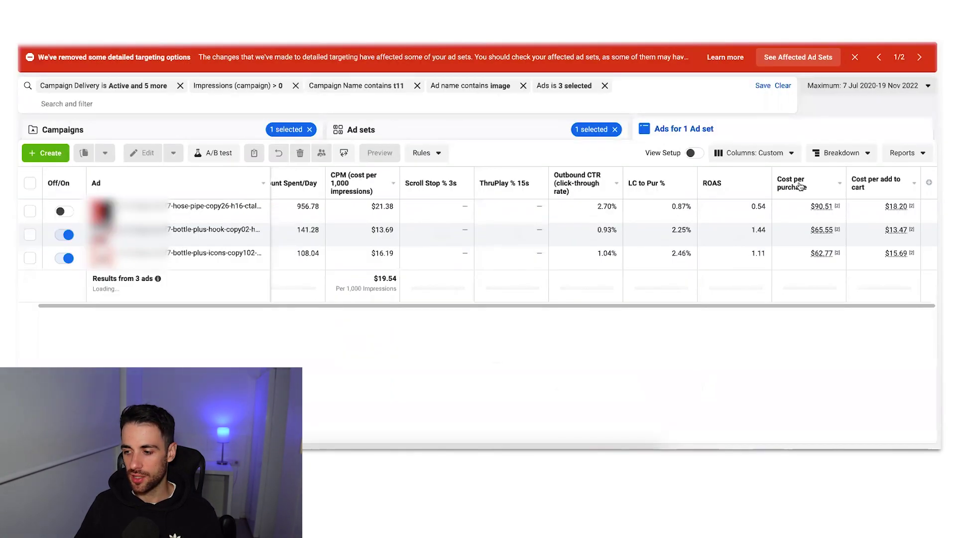
pyautogui.click(776, 158)
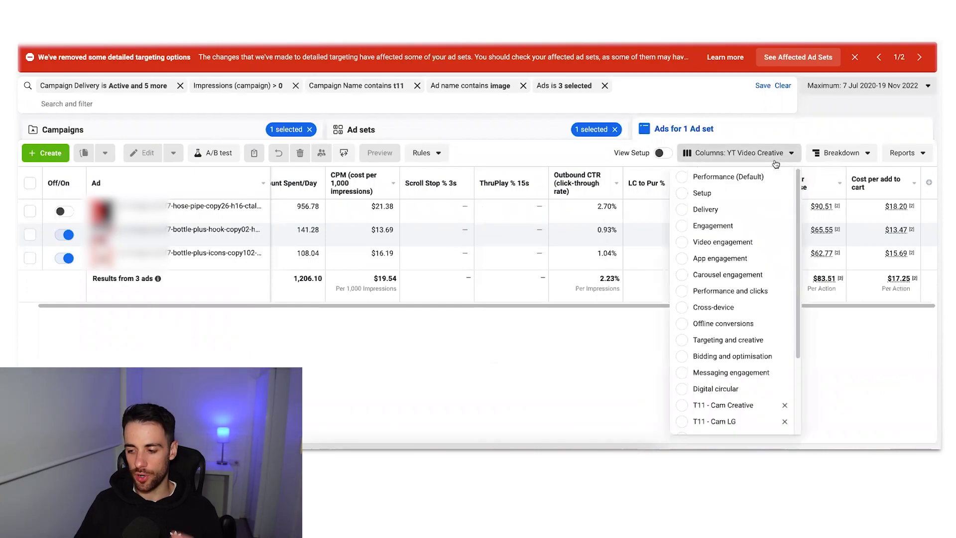
pyautogui.scroll(-3, 720, 366)
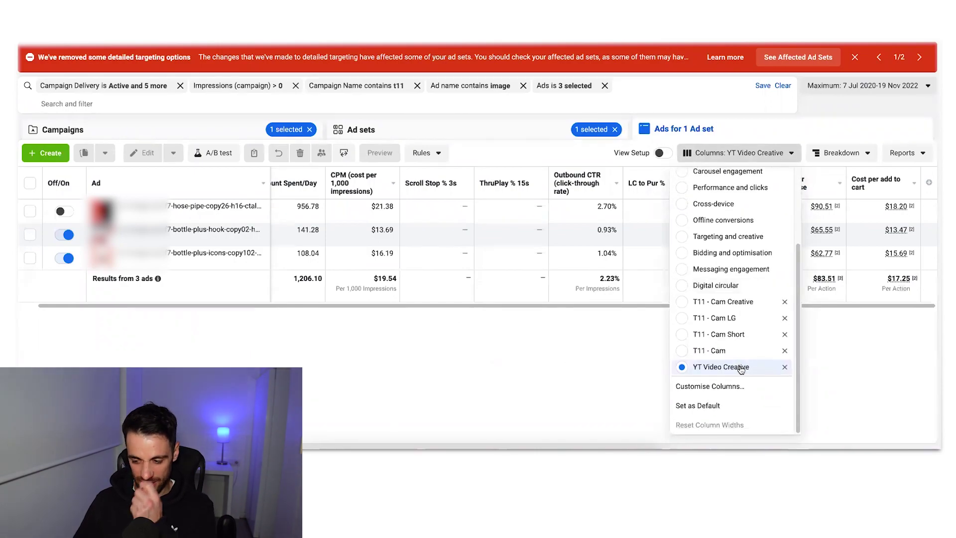
pyautogui.click(587, 338)
pyautogui.moveTo(556, 308); pyautogui.dragTo(679, 296)
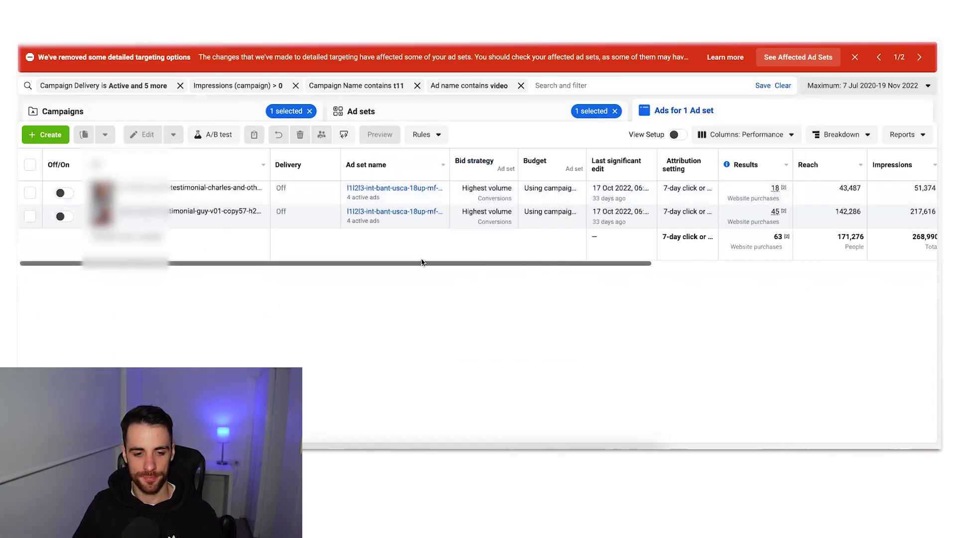
# Reload Ads Manager and choose the YT Video Creative preset for the video ads
pyautogui.moveTo(426, 263); pyautogui.dragTo(619, 255)
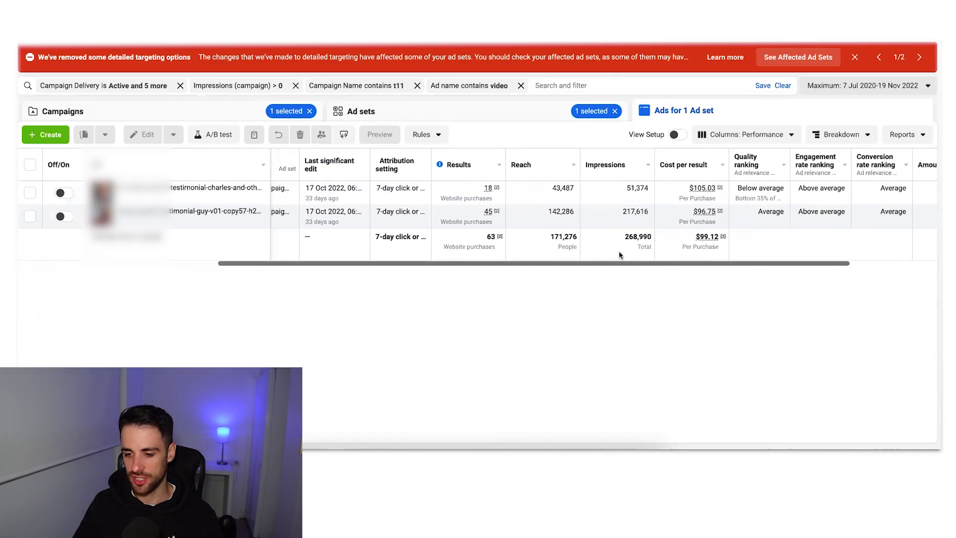
pyautogui.click(720, 136)
pyautogui.scroll(-2, 741, 306)
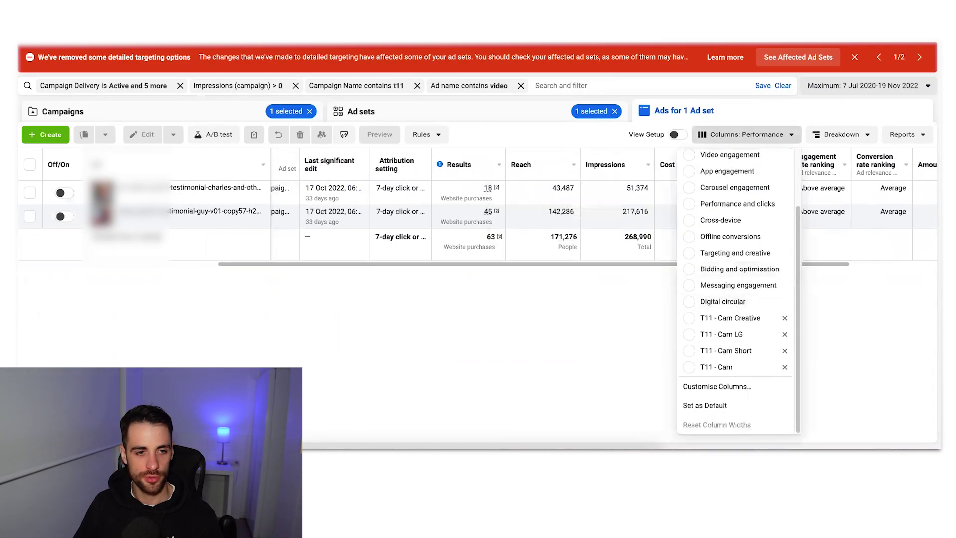
pyautogui.hotkey('ctrl', 'r')
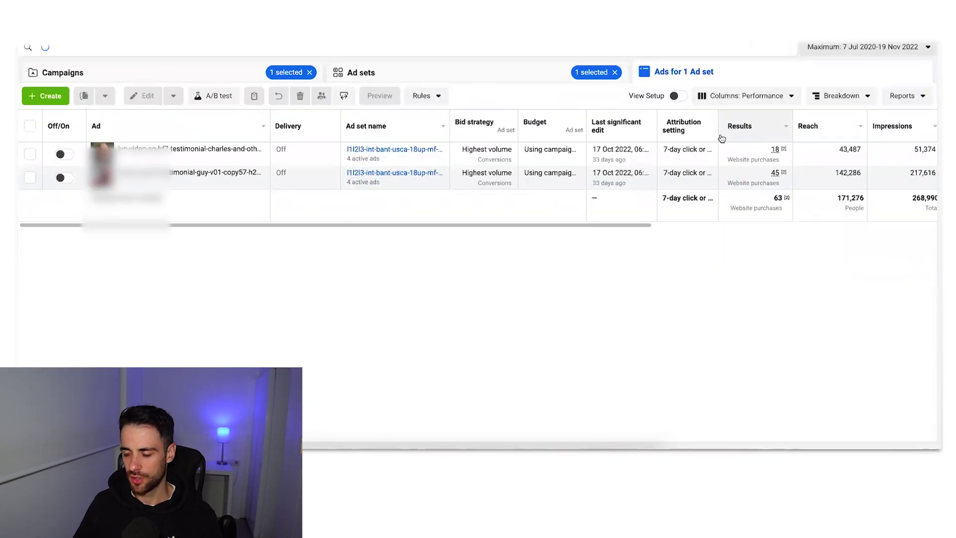
pyautogui.click(749, 137)
pyautogui.scroll(-2, 747, 249)
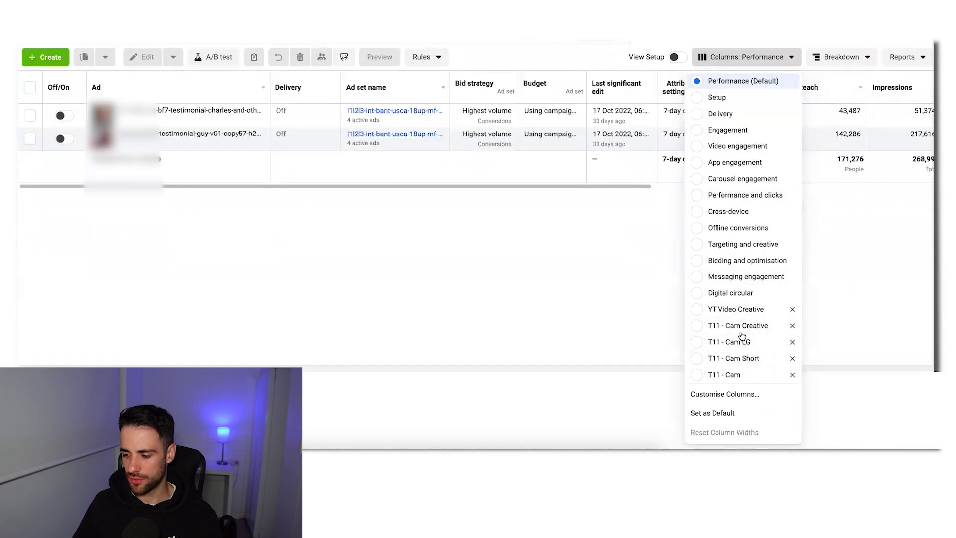
pyautogui.click(739, 310)
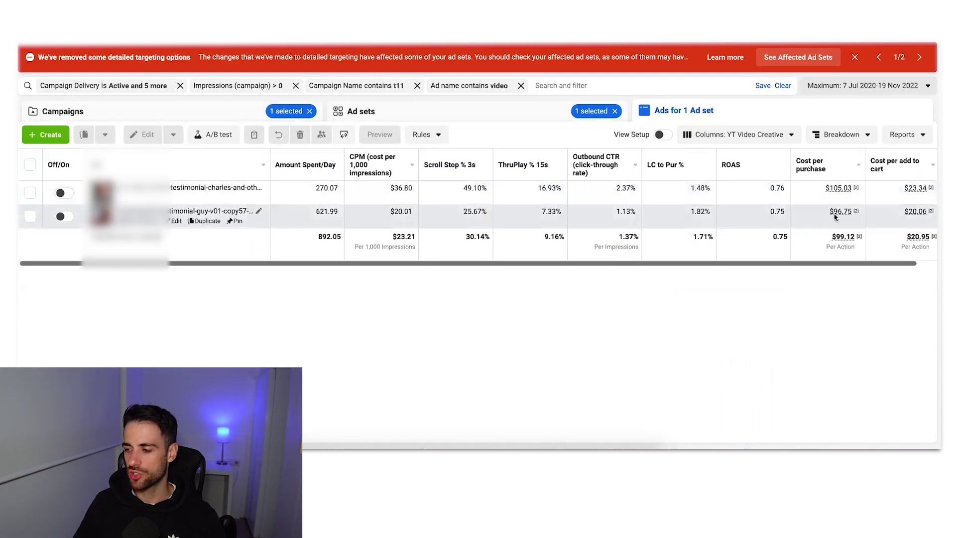
pyautogui.hscroll(2, 884, 264)
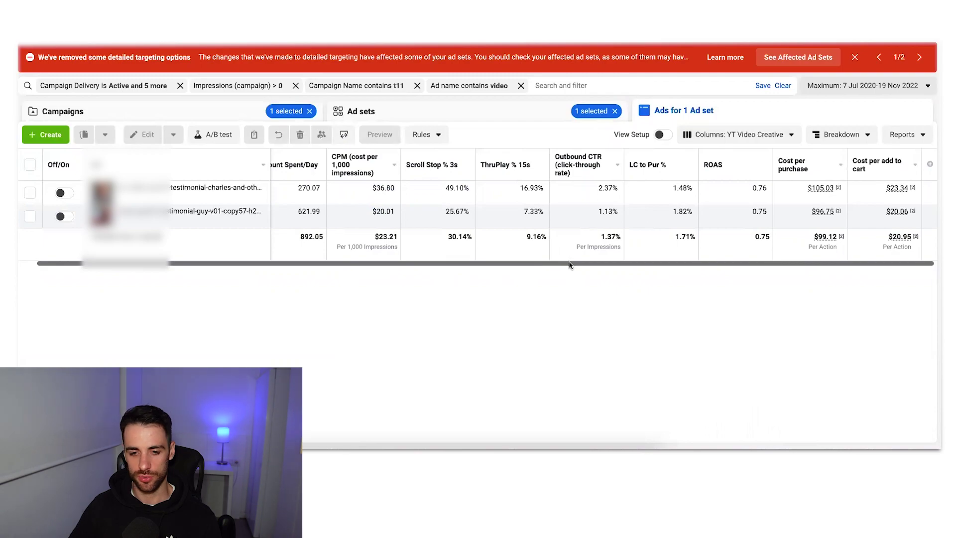
pyautogui.moveTo(569, 263); pyautogui.dragTo(586, 263)
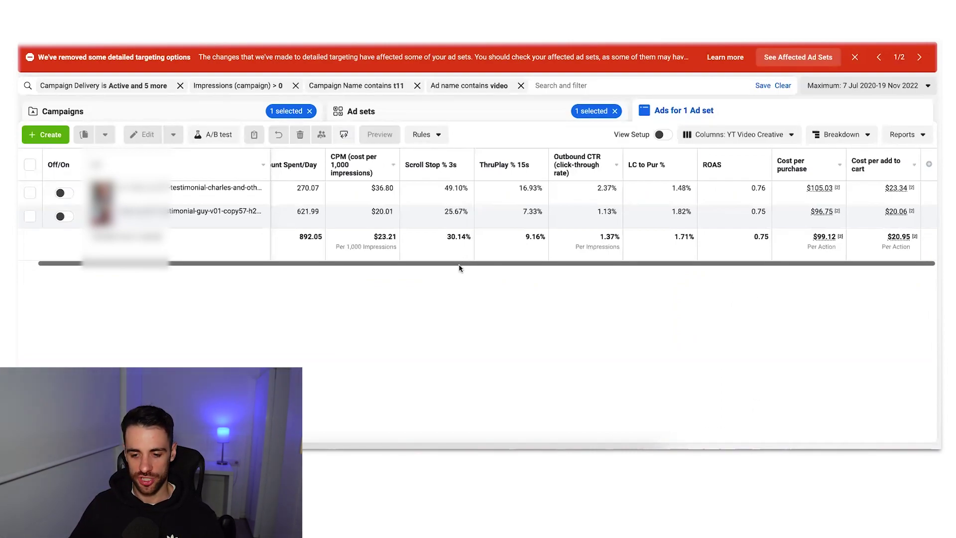
pyautogui.hscroll(-2, 433, 268)
pyautogui.moveTo(291, 165)
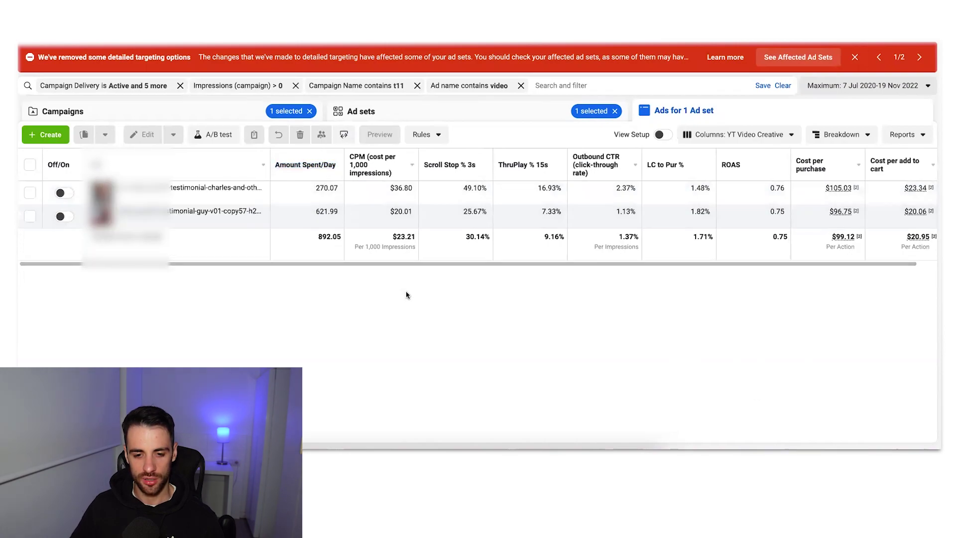
# Show the three image ads under the YT Video Creative columns, with ROAS 0.54, 1.44 and 1.11
pyautogui.moveTo(407, 265); pyautogui.dragTo(597, 271)
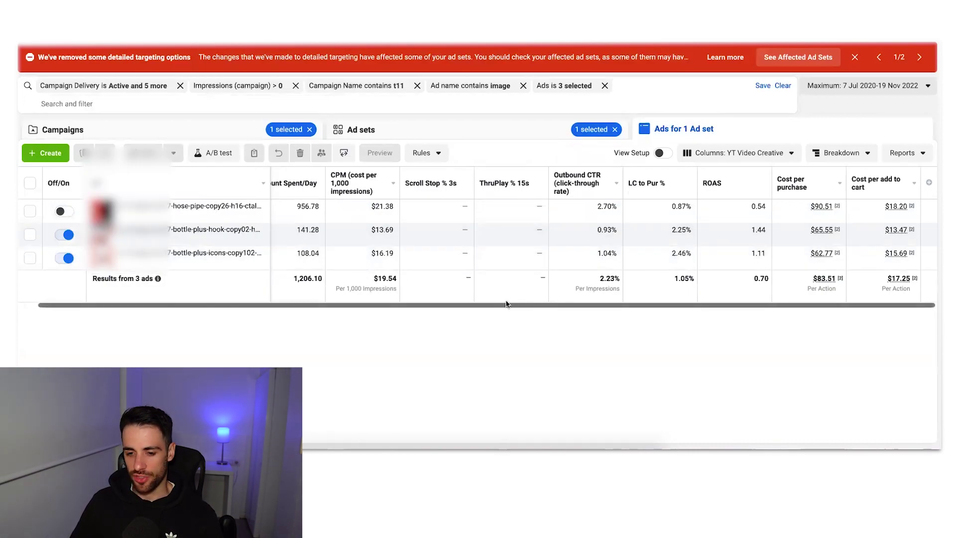
pyautogui.moveTo(461, 305); pyautogui.dragTo(405, 305)
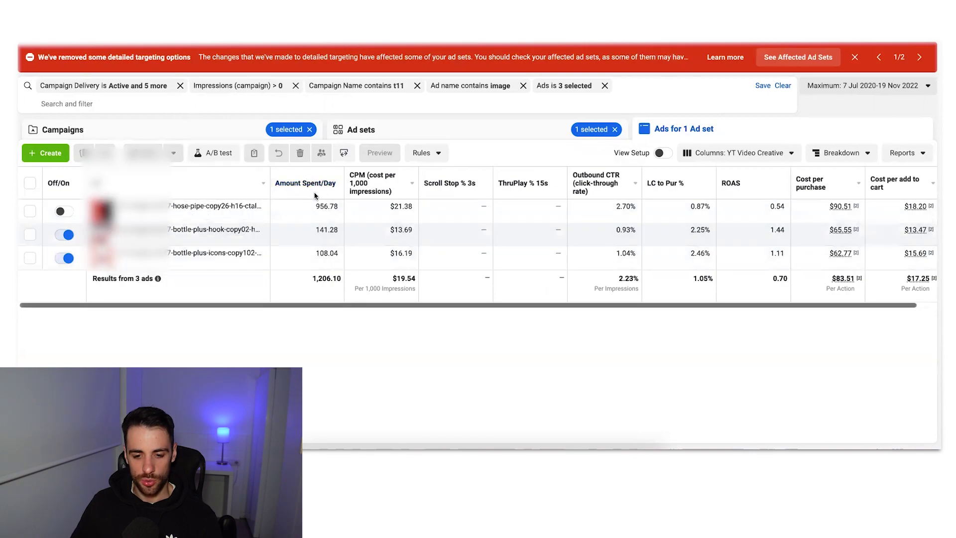
pyautogui.doubleClick(329, 183)
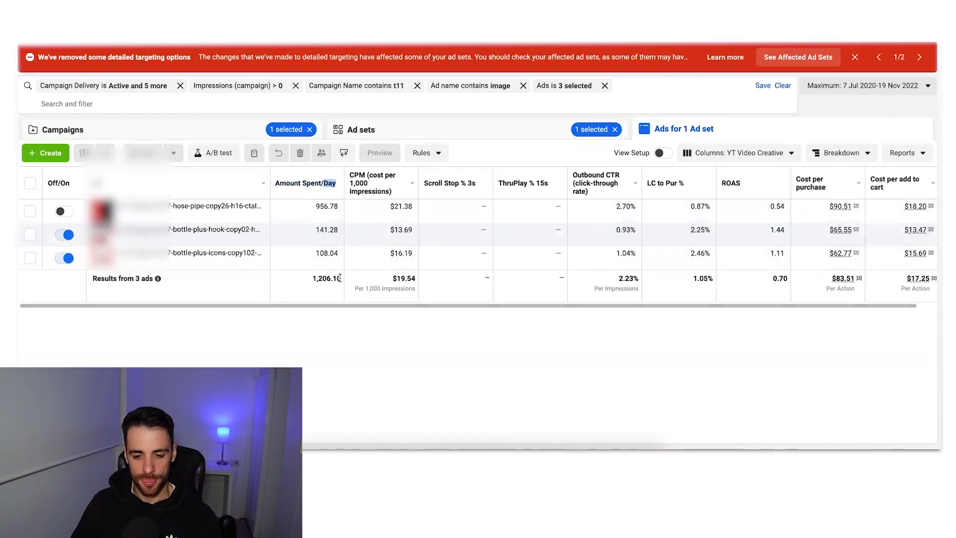
pyautogui.click(369, 295)
pyautogui.moveTo(382, 306); pyautogui.dragTo(458, 305)
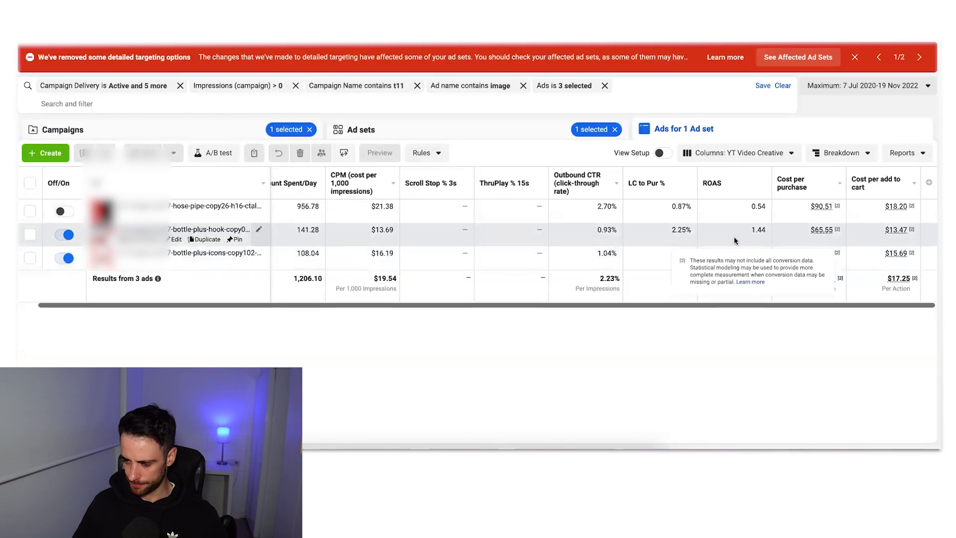